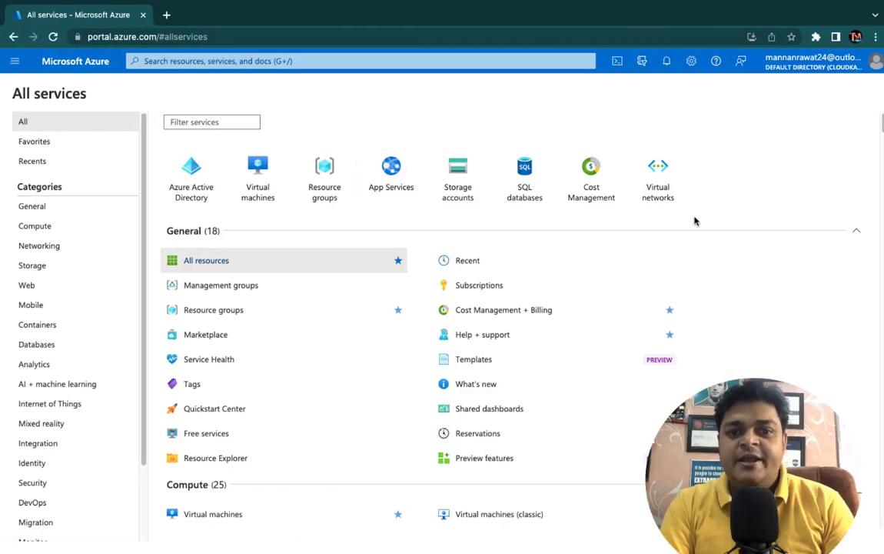
Find the Function App service by searching for "azure function app" and start creating a function app
left_click(466, 59)
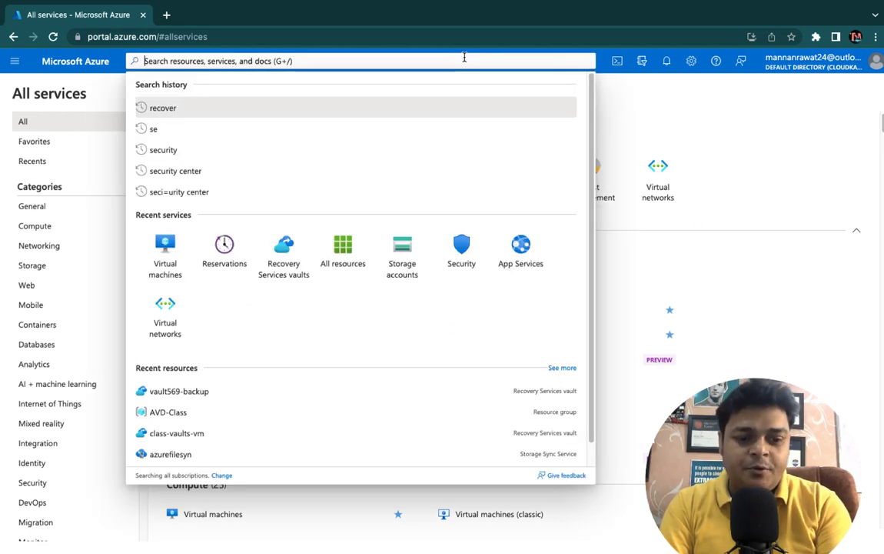
type("azure")
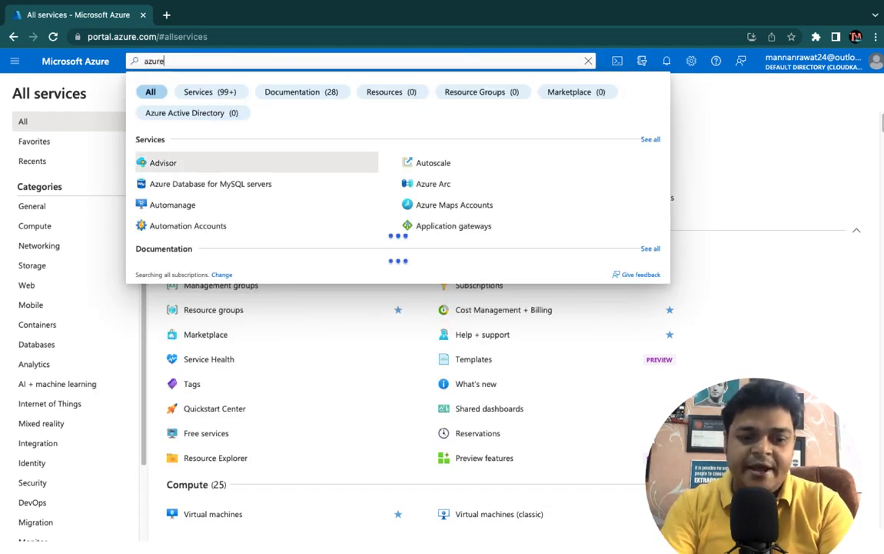
type(" f")
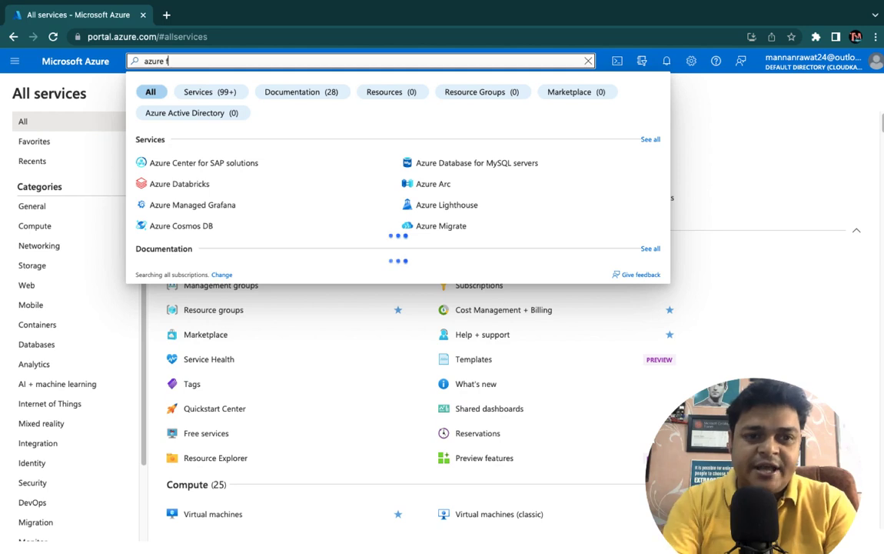
type("unc")
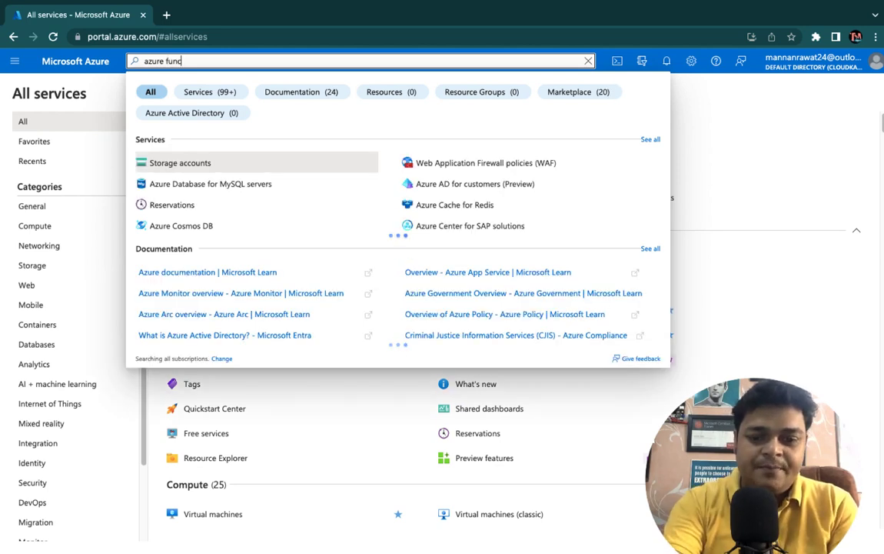
type("tion app")
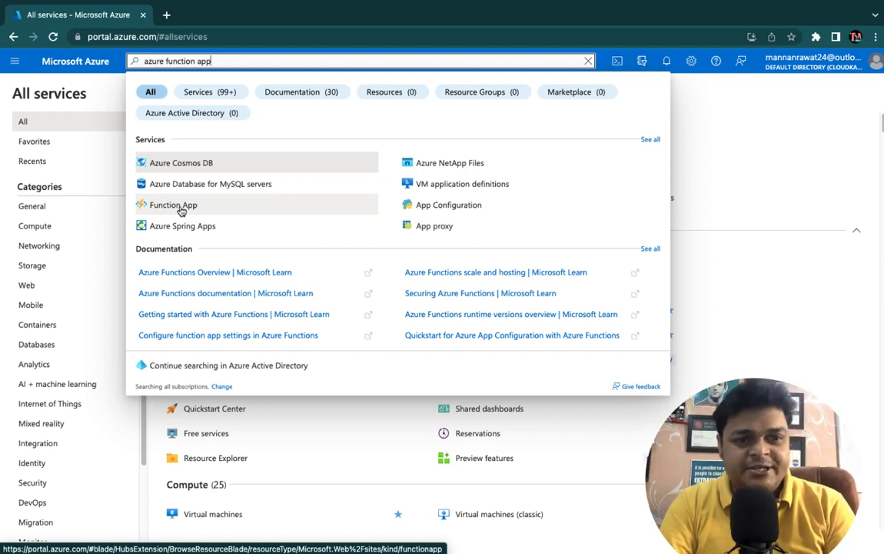
left_click(181, 211)
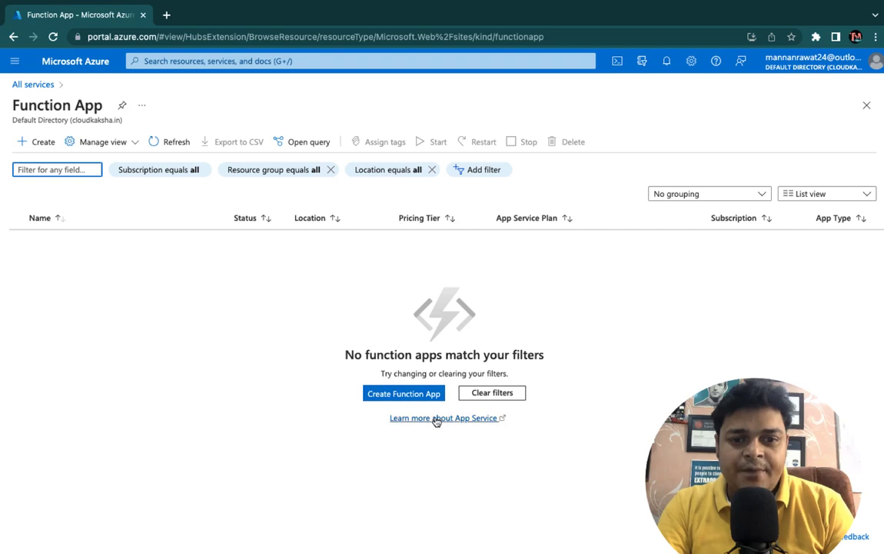
left_click(406, 395)
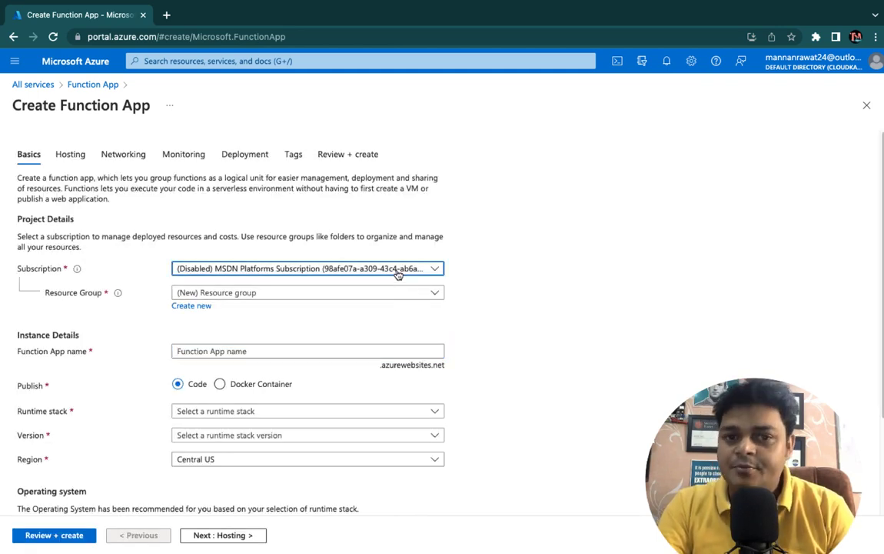
Assign the function app to the active MSDN Platforms Subscription and the AVD-Class resource group
left_click(396, 273)
left_click(317, 329)
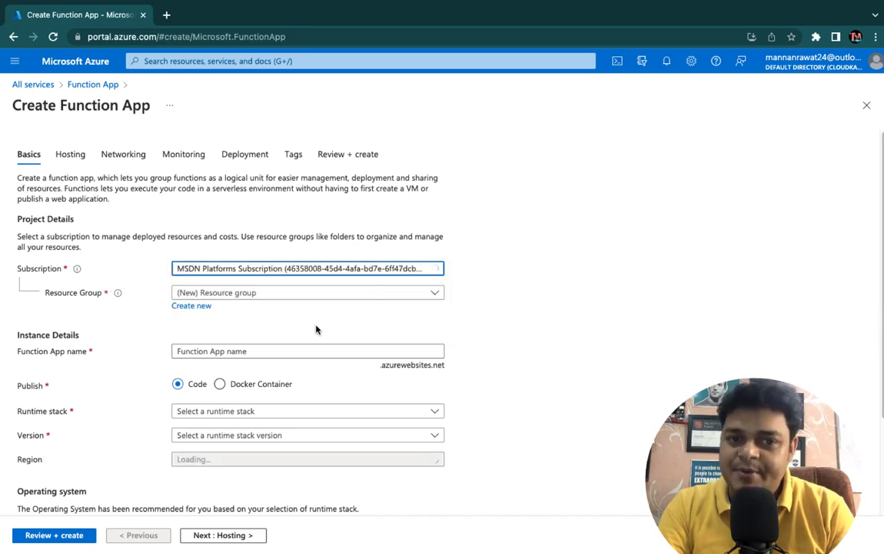
scroll(233, 296, "down", 1)
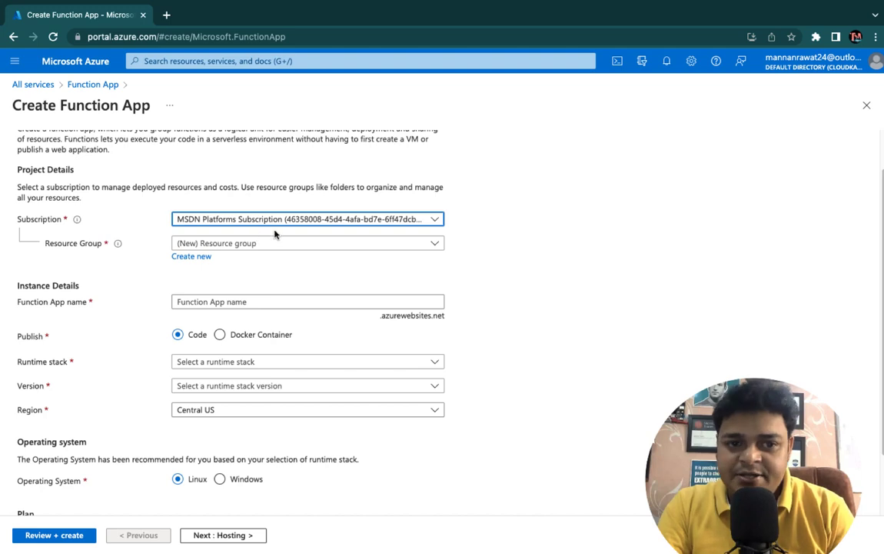
left_click(264, 245)
left_click(203, 325)
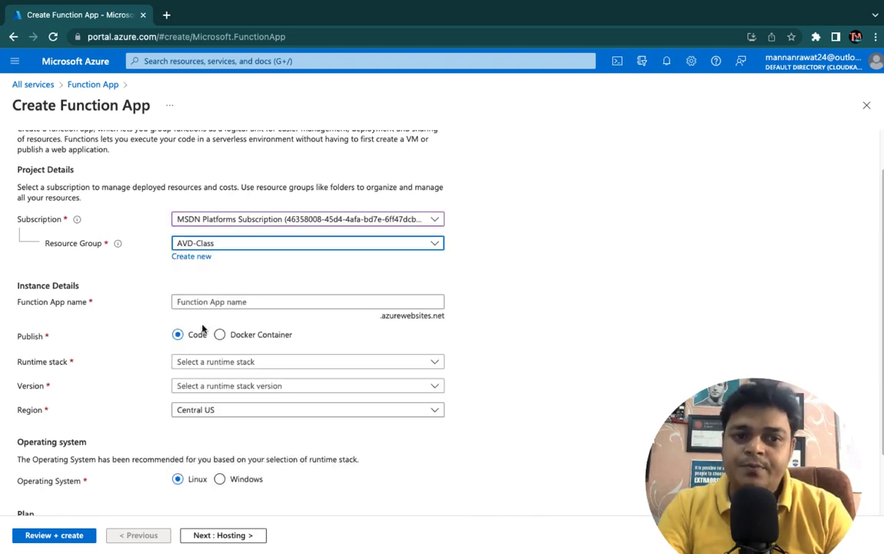
Name the function app trainingapp1988
left_click(248, 302)
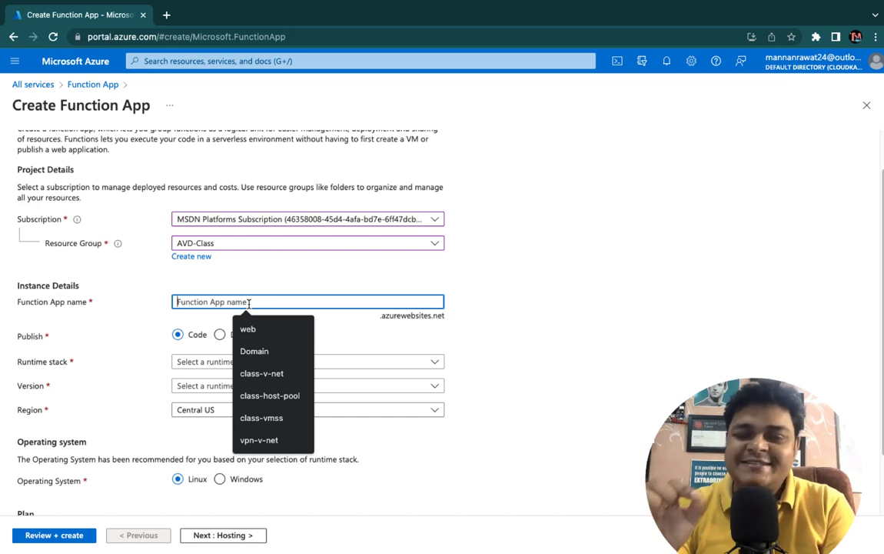
type("train")
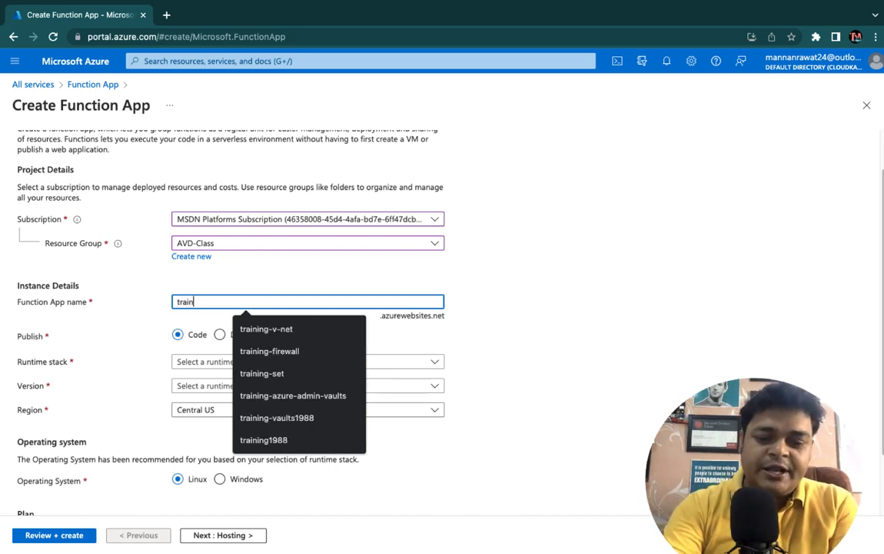
type("ingapp1988")
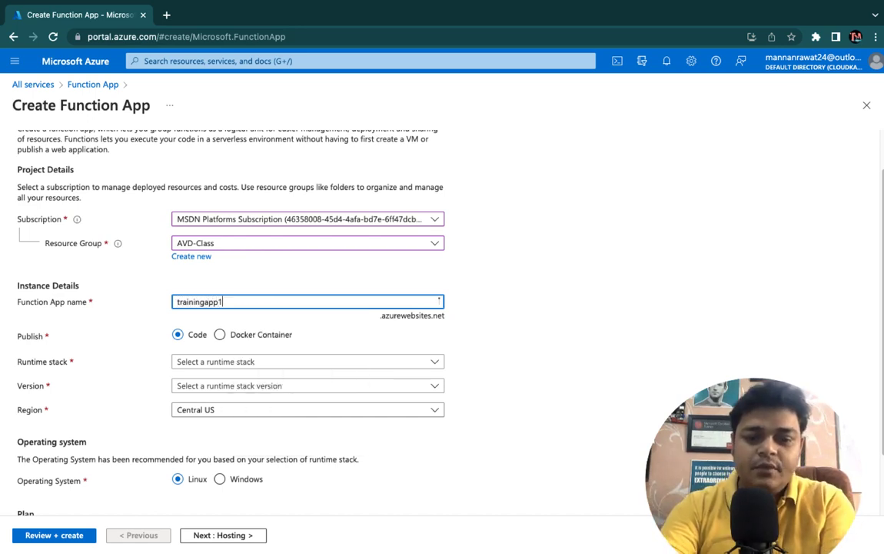
left_click(591, 300)
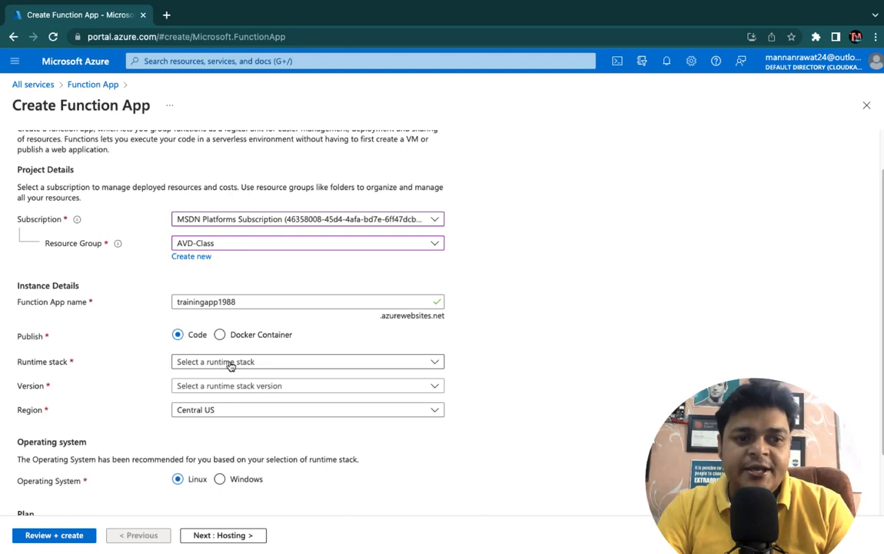
Set the function app to publish Code with the .NET runtime stack, version 6
scroll(230, 363, "down", 1)
scroll(230, 366, "down", 1)
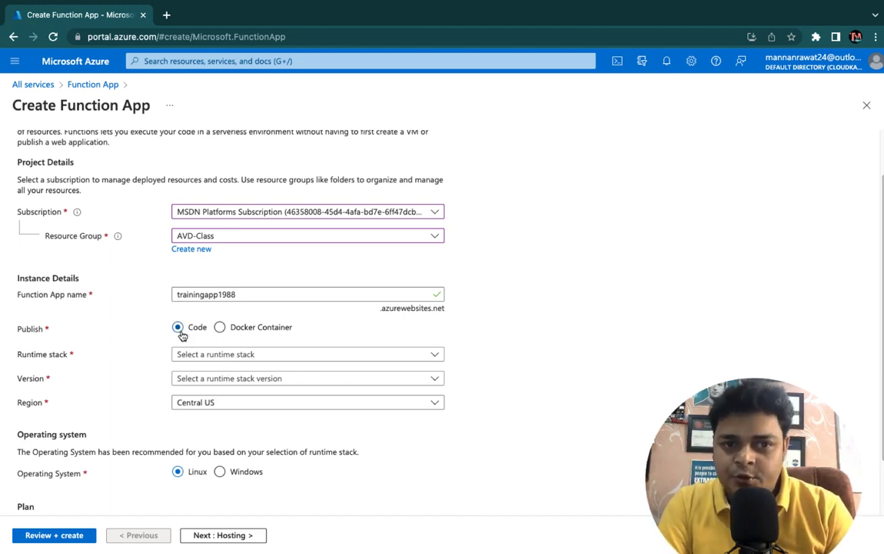
left_click(246, 331)
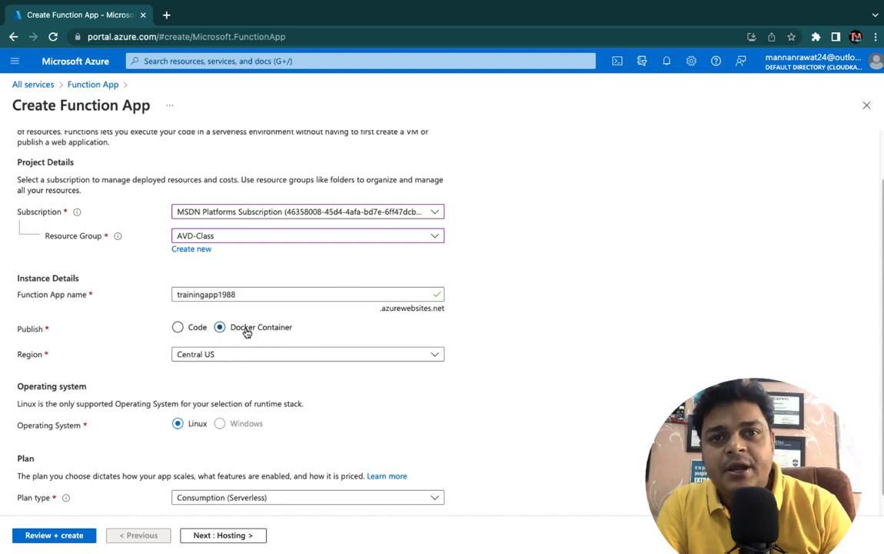
left_click(180, 328)
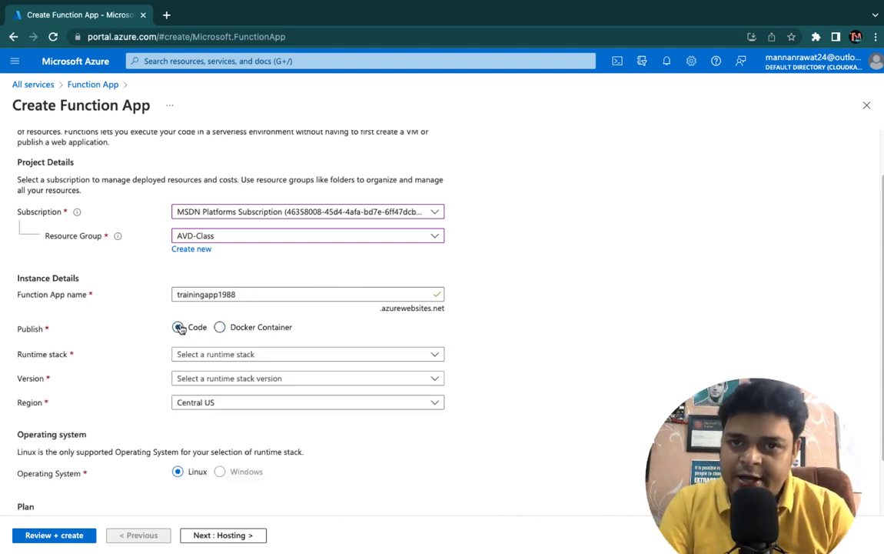
left_click(219, 357)
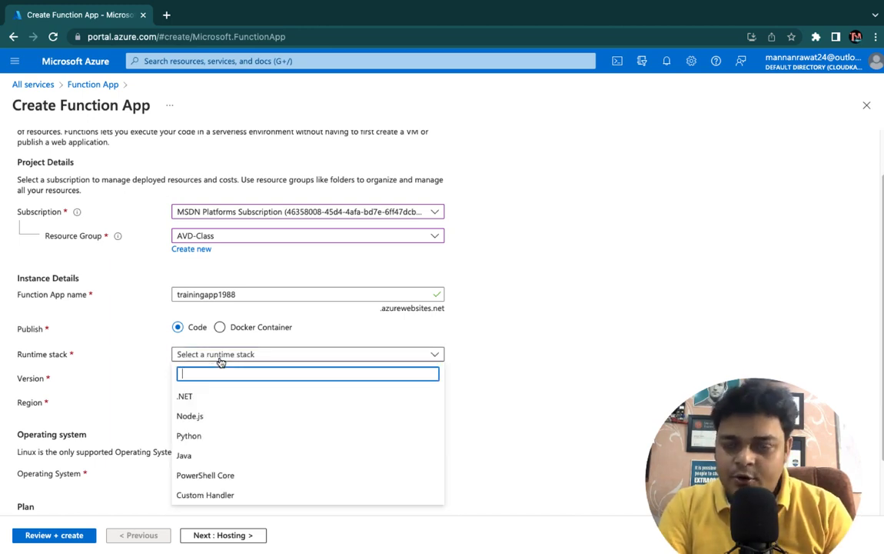
left_click(185, 396)
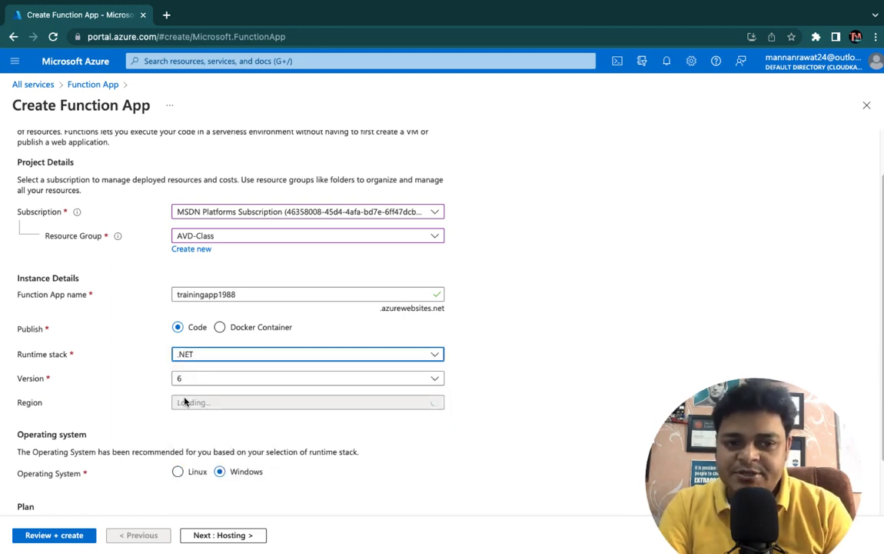
left_click(196, 380)
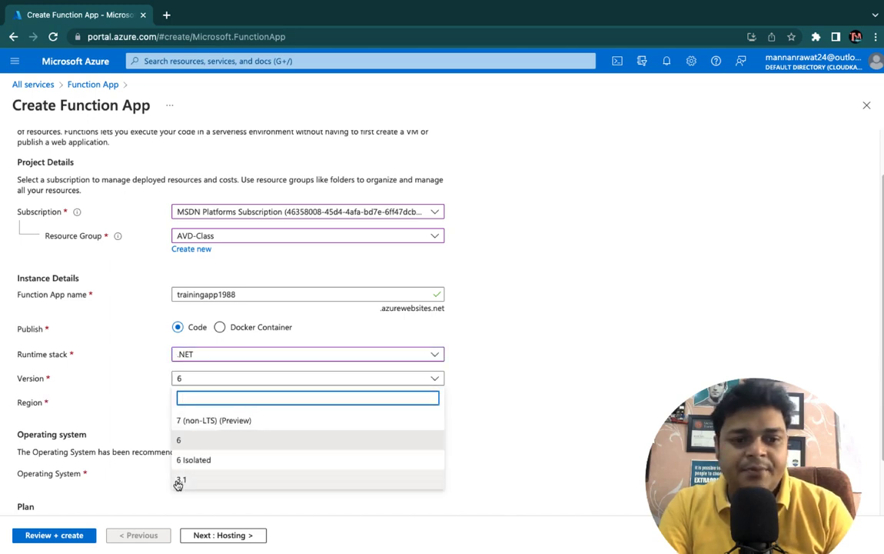
left_click(191, 436)
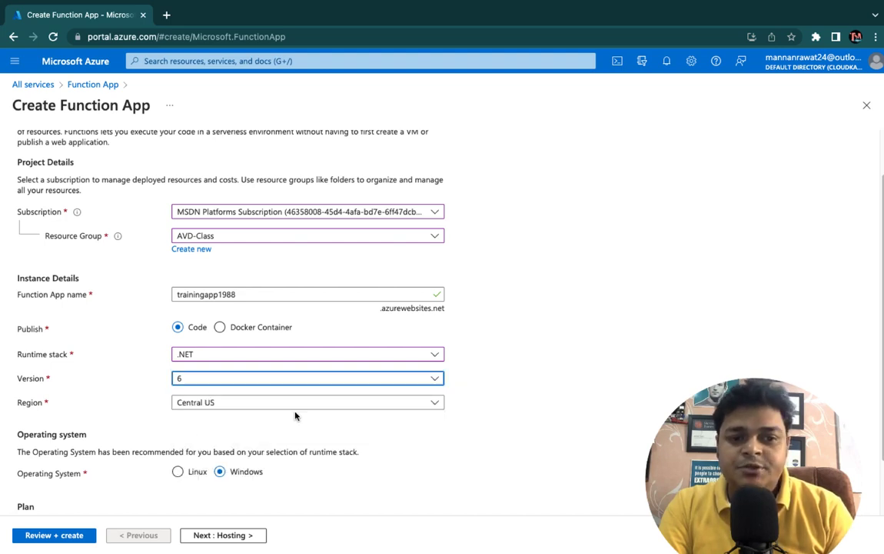
Choose Consumption (Serverless) as the function app's plan type
scroll(274, 412, "down", 2)
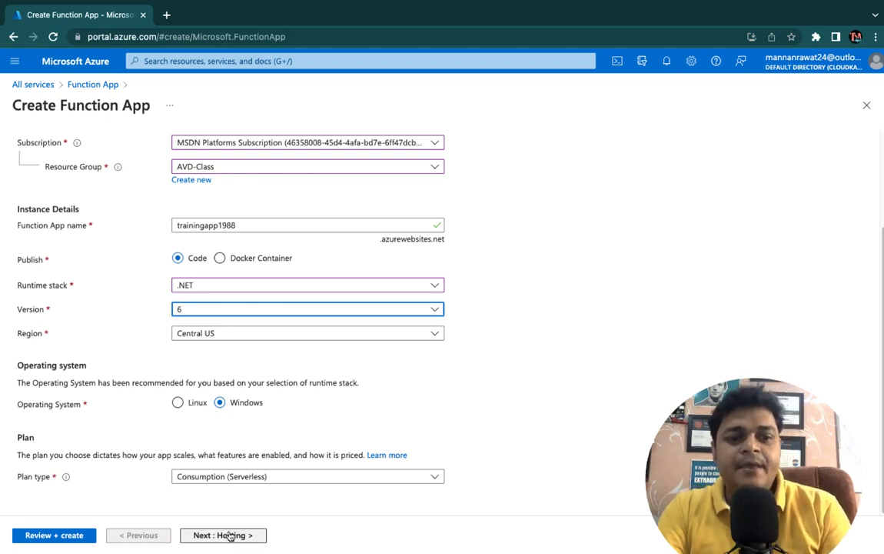
left_click(244, 478)
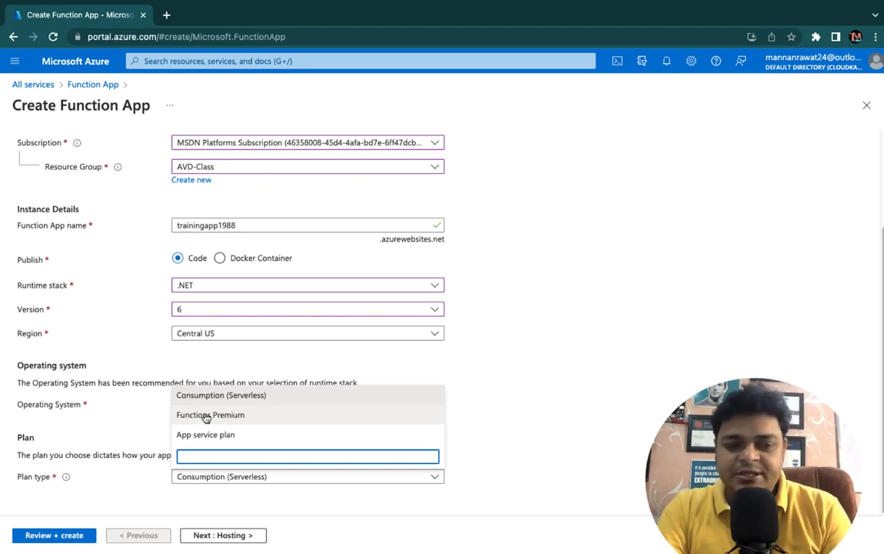
left_click(219, 395)
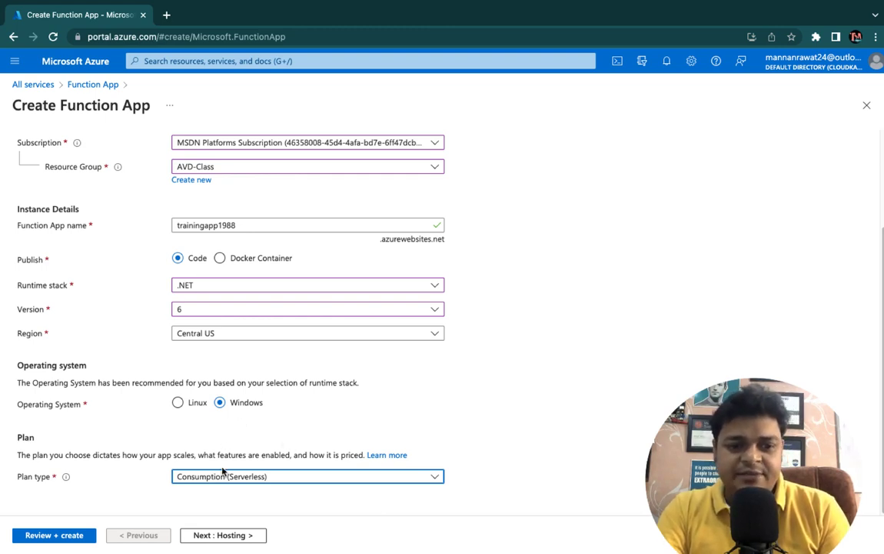
Accept the default hosting, networking, monitoring and deployment settings, and create the function app from the review page
left_click(232, 535)
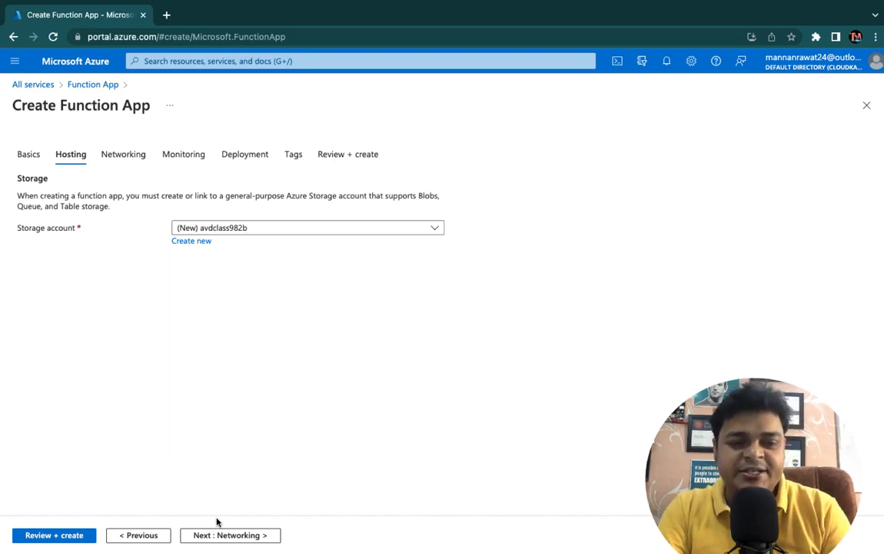
left_click(235, 535)
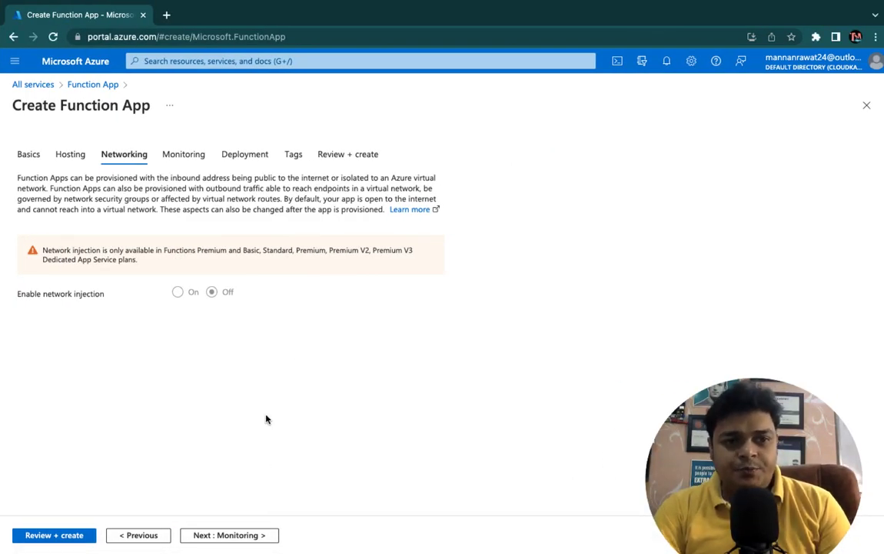
left_click(235, 540)
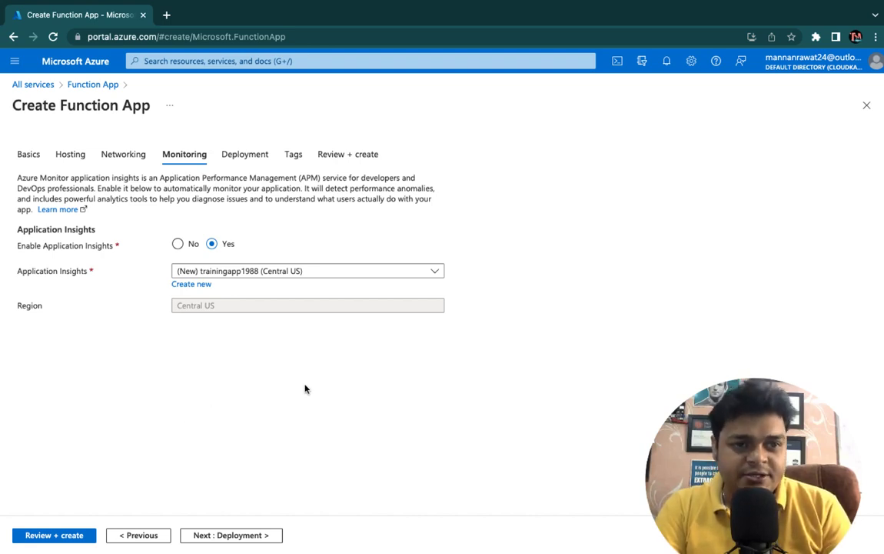
left_click(225, 534)
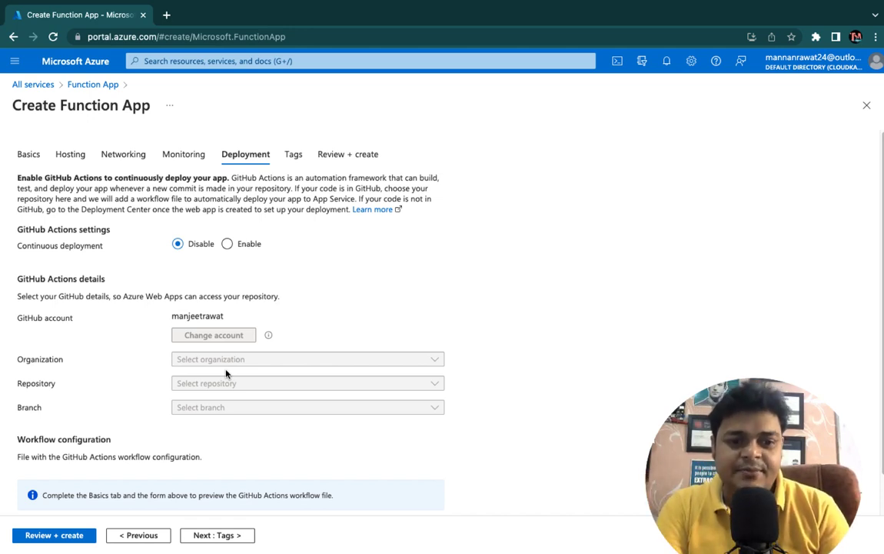
left_click(56, 535)
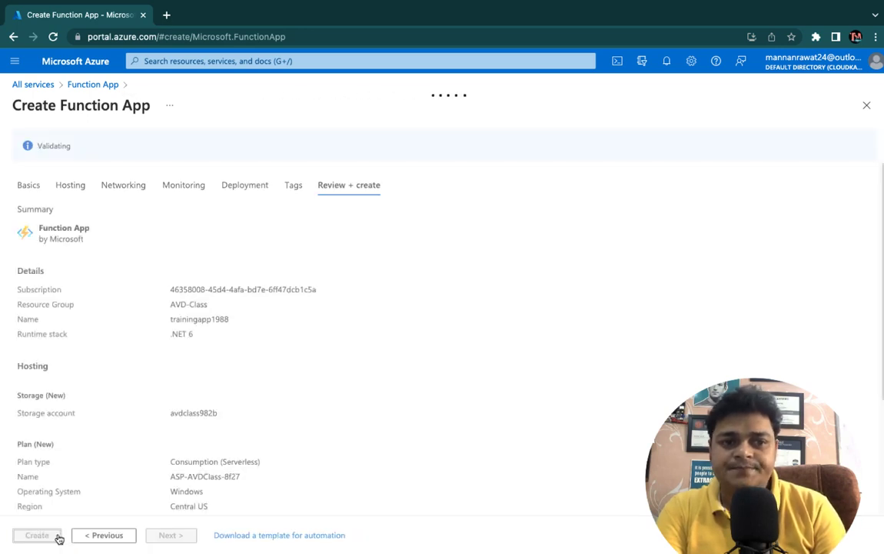
left_click(32, 537)
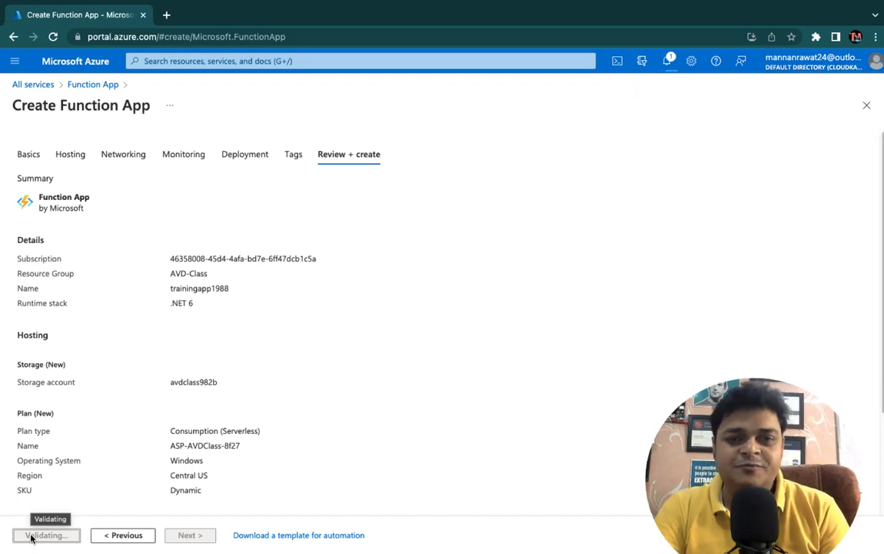
key("ctrl+Left")
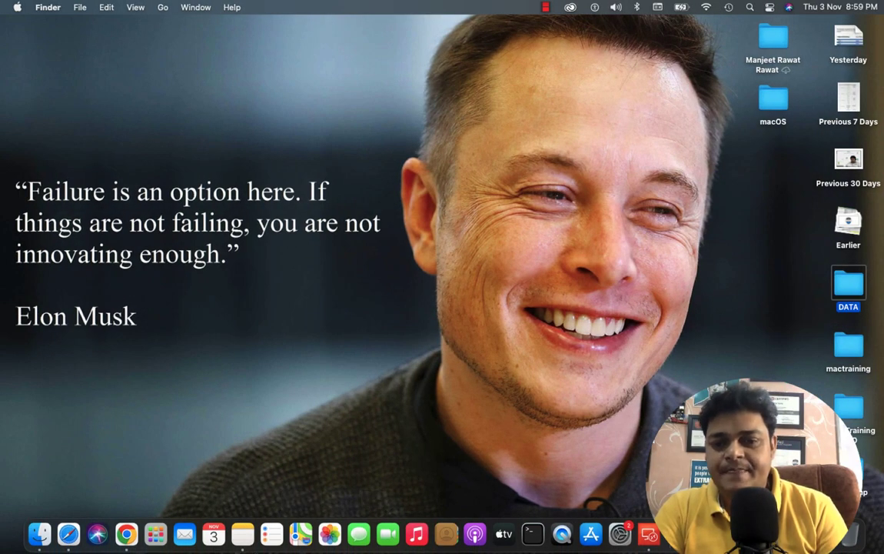
right_click(731, 533)
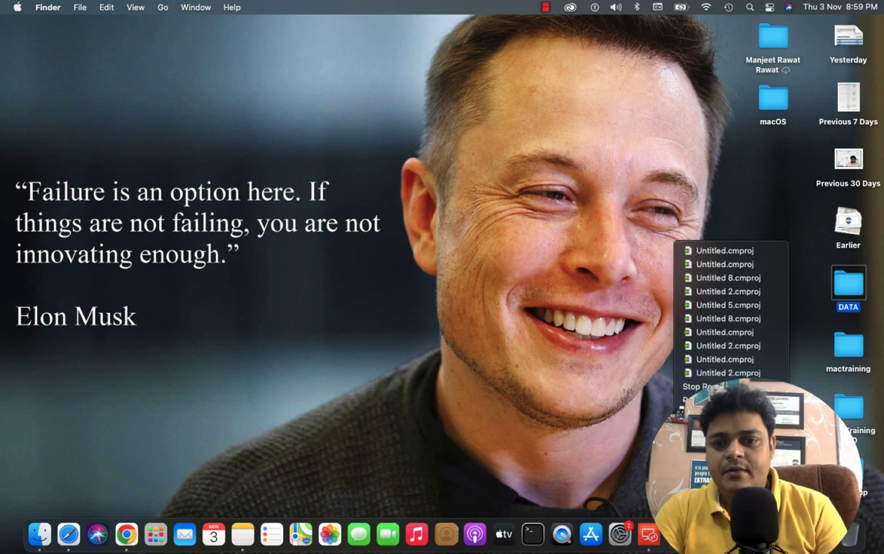
key("ctrl+Right")
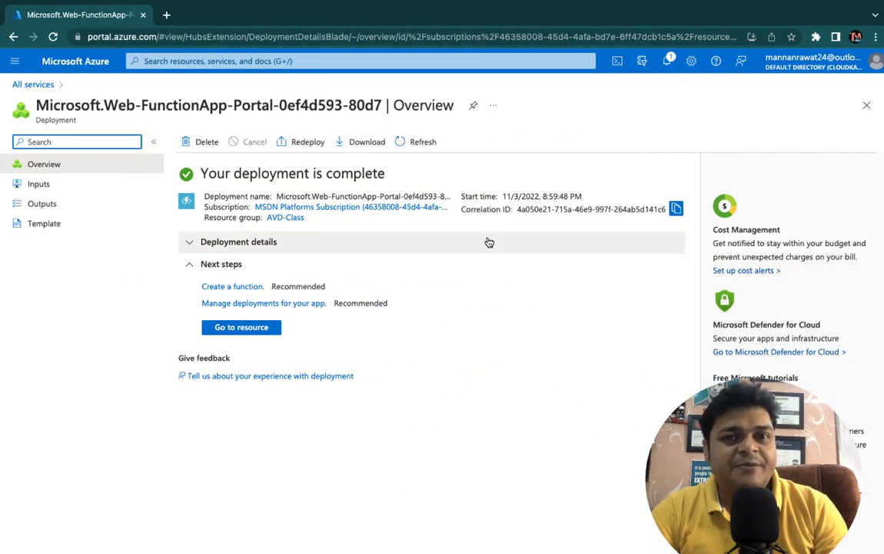
Open the newly deployed function app resource from the completed deployment
left_click(260, 331)
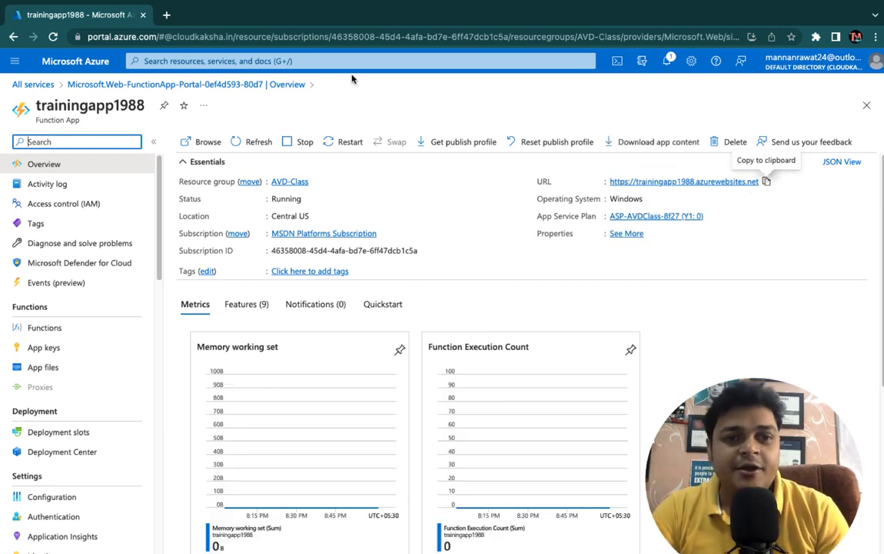
left_click(202, 142)
type("select * from Win32_OperatingSystem where Version like \"10.%\" and ProductType=\"1\"")
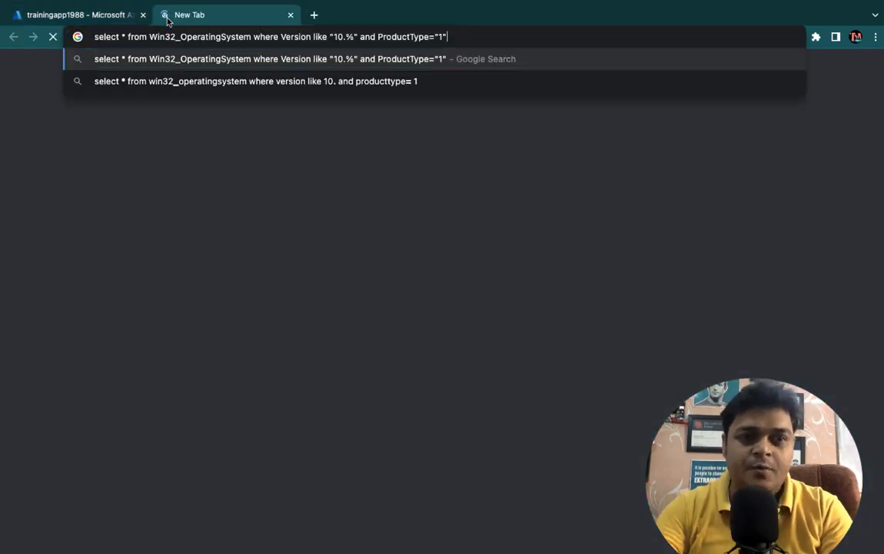
key("Return")
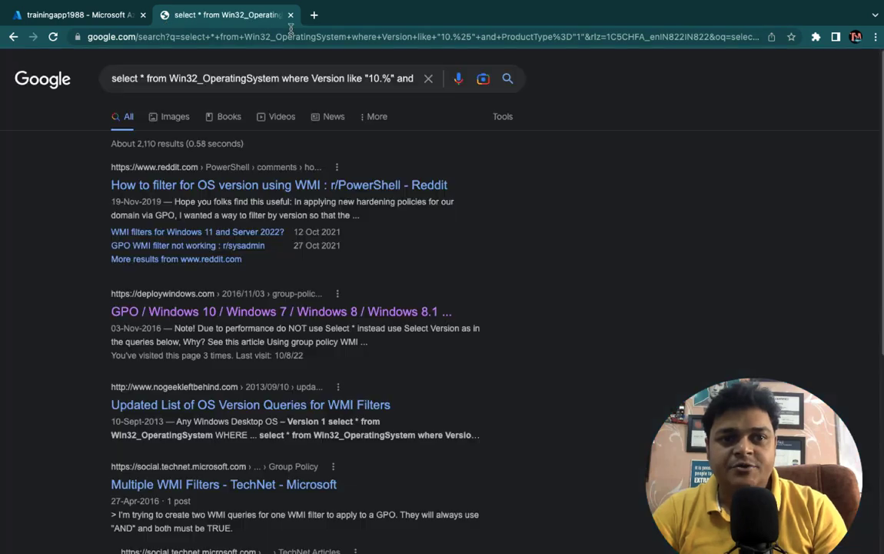
key("super+1")
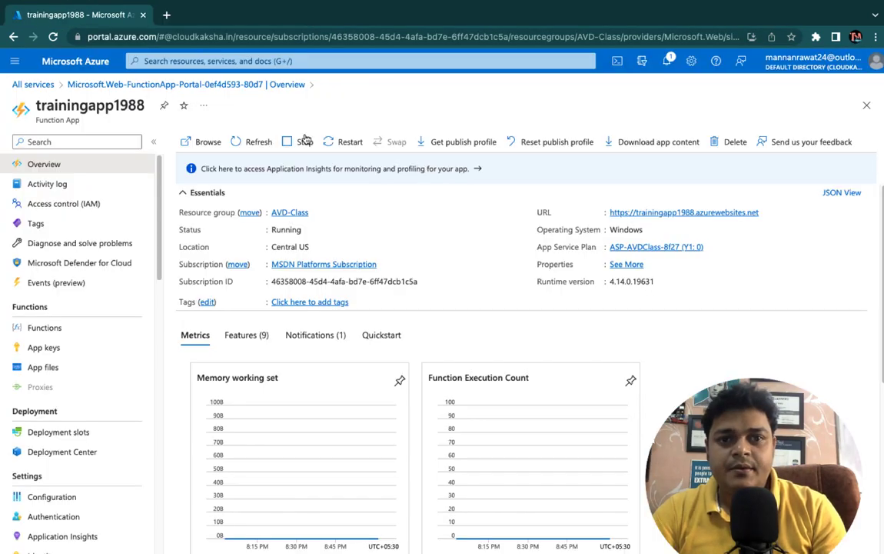
Open the function app's URL in the browser and look at the Azure Functions documentation linked from its start page
left_click(717, 216)
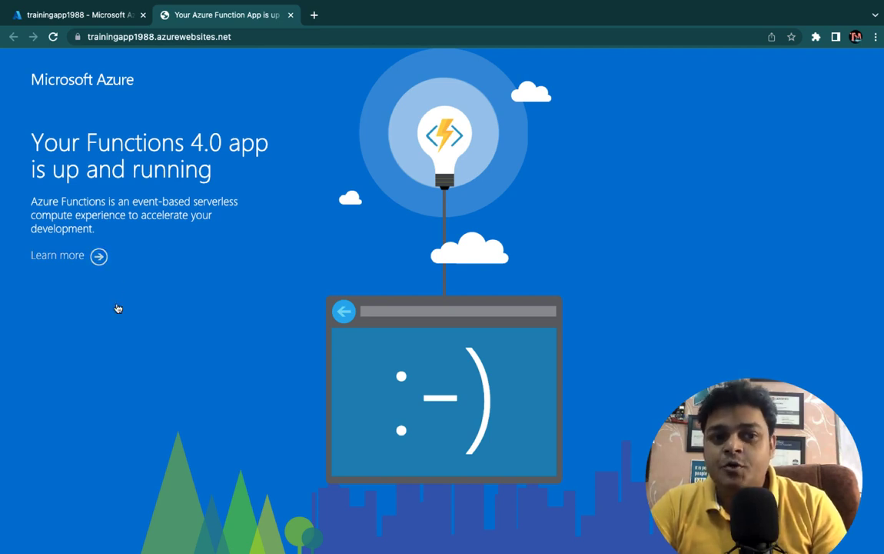
key("super+r")
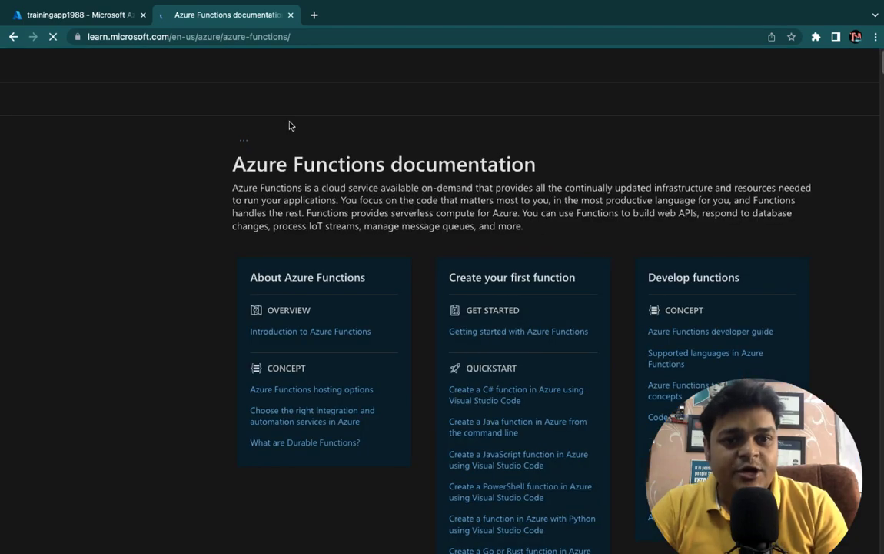
scroll(348, 310, "down", 2)
scroll(348, 311, "up", 2)
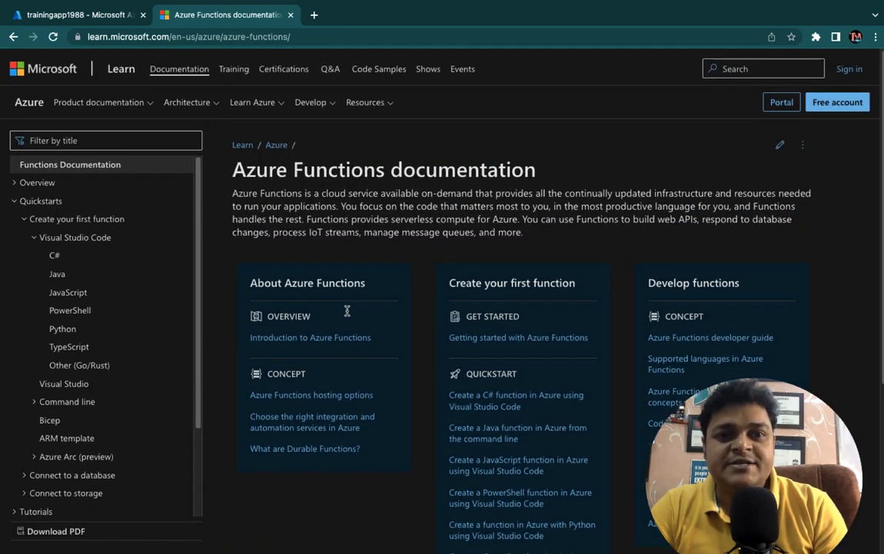
Return to the trainingapp1988 resource in the Azure portal and open its Functions list
left_click(125, 21)
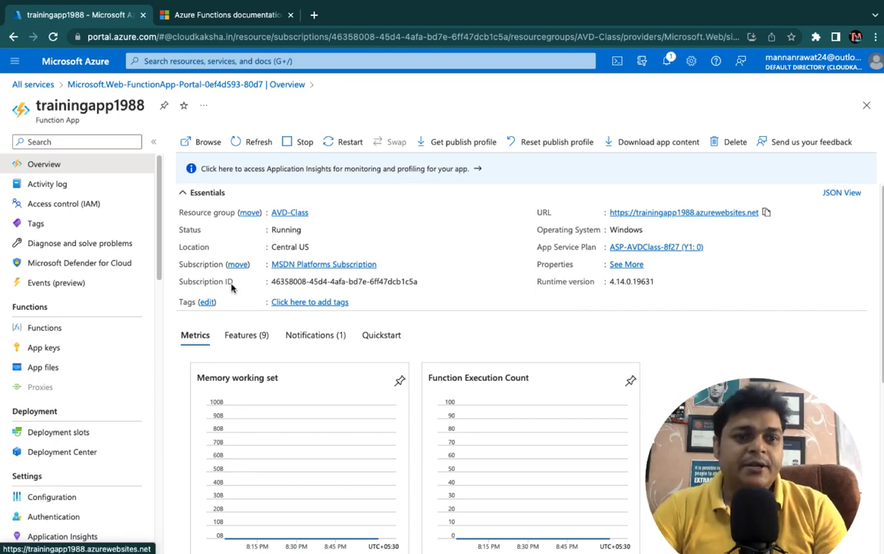
scroll(231, 285, "down", 1)
scroll(232, 286, "up", 1)
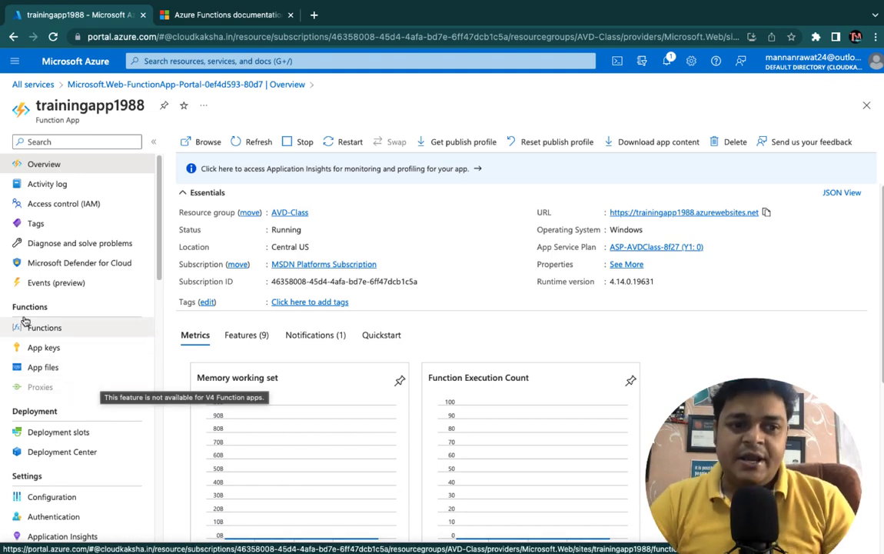
scroll(69, 307, "down", 2)
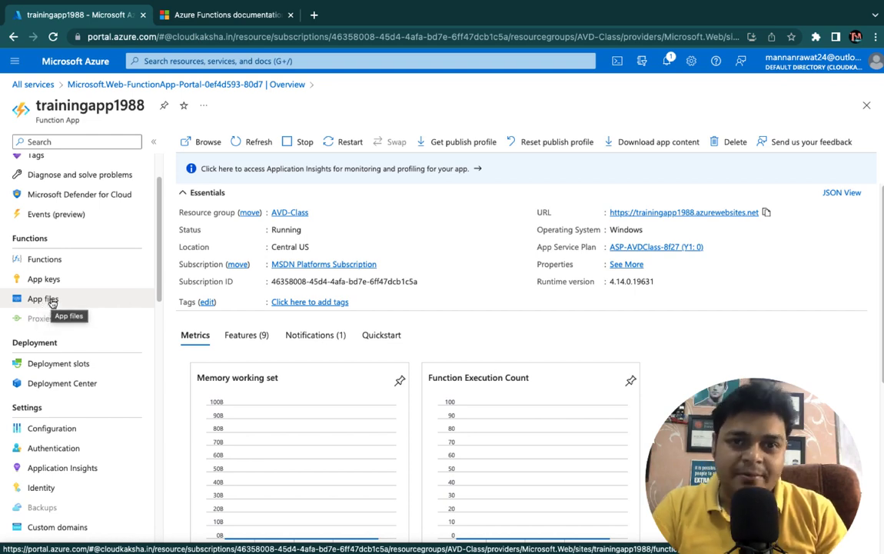
scroll(61, 377, "down", 1)
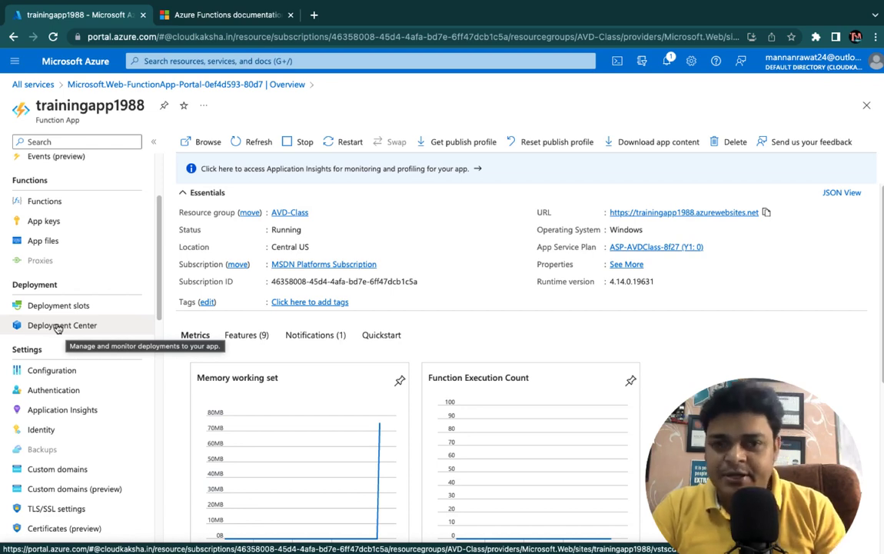
left_click(43, 203)
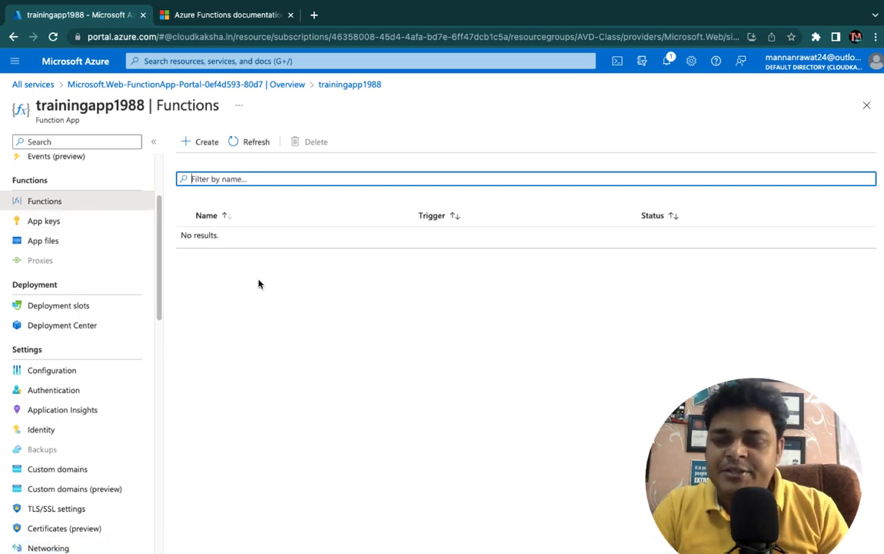
Begin creating a function with Develop in portal as the development environment
left_click(201, 146)
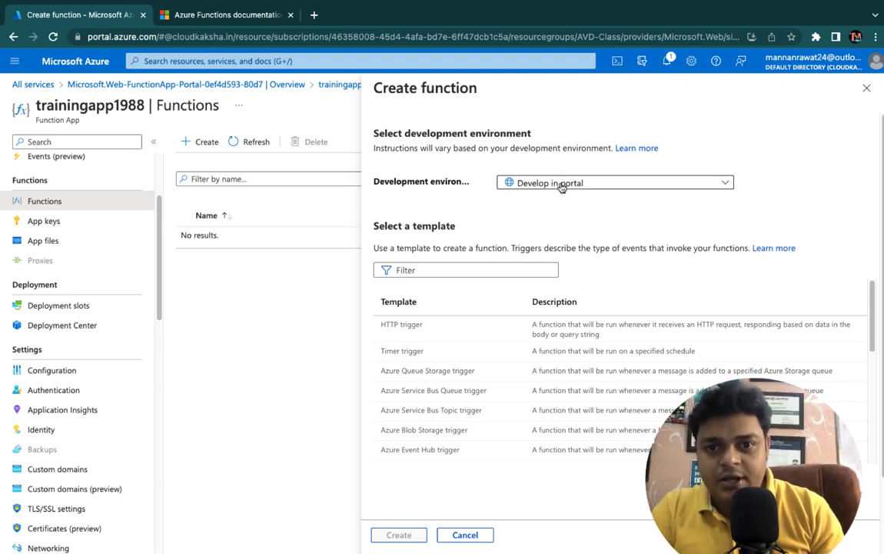
left_click(517, 183)
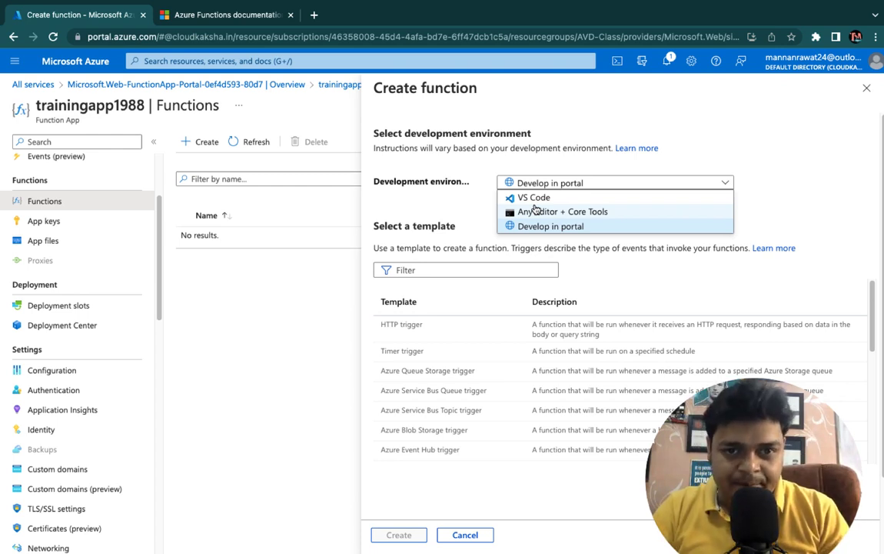
left_click(550, 226)
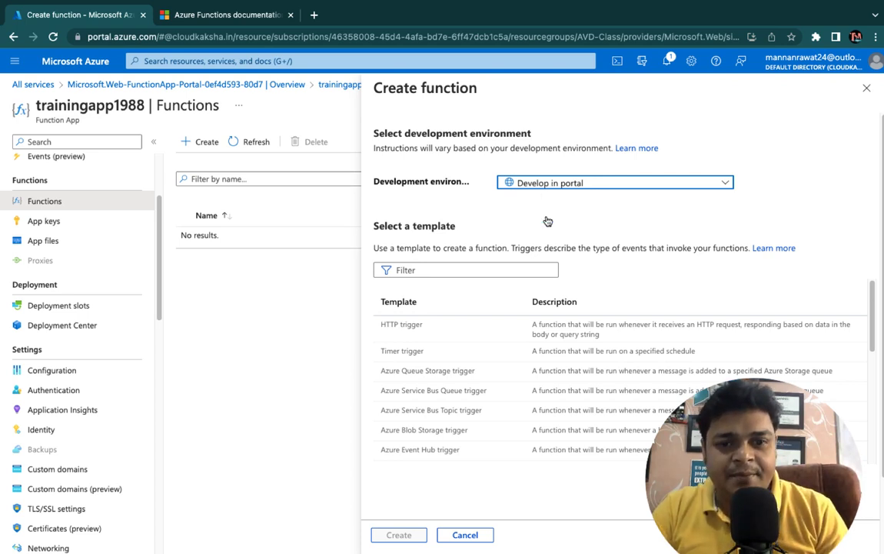
Examine the available function templates and their descriptions, from the HTTP trigger through to the SignalR negotiate HTTP trigger
left_click(483, 340)
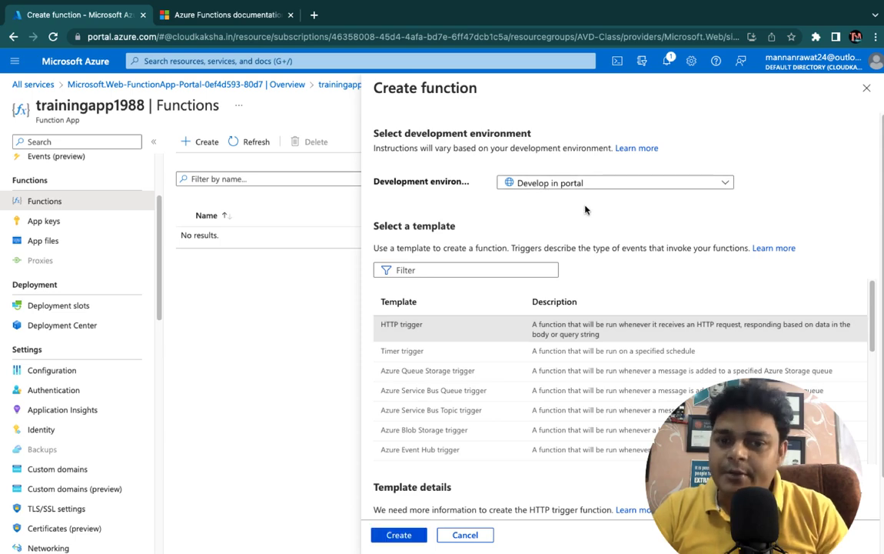
scroll(542, 331, "down", 3)
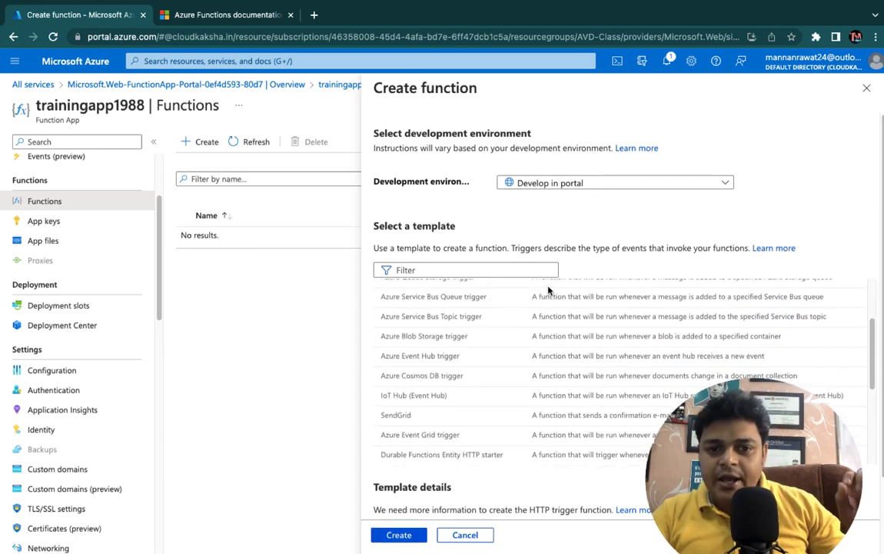
scroll(539, 361, "up", 2)
scroll(536, 370, "up", 1)
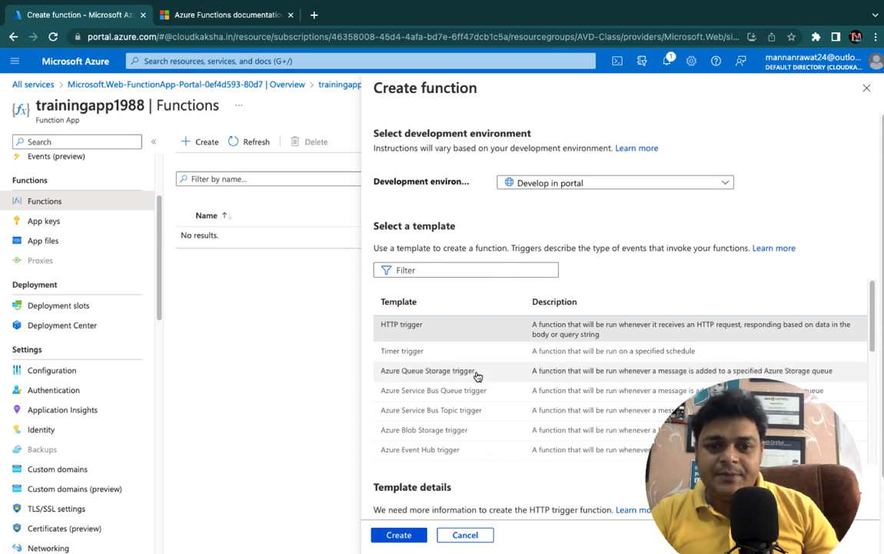
scroll(477, 380, "down", 1)
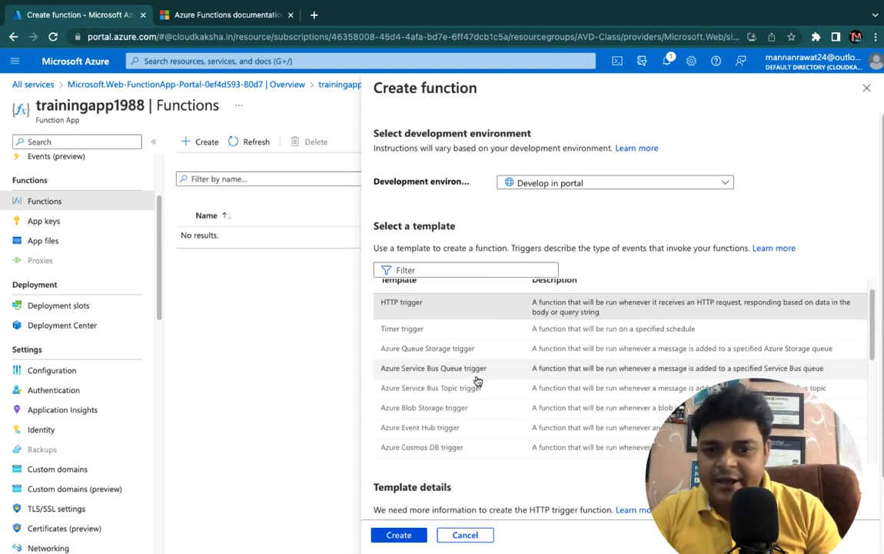
scroll(439, 392, "down", 2)
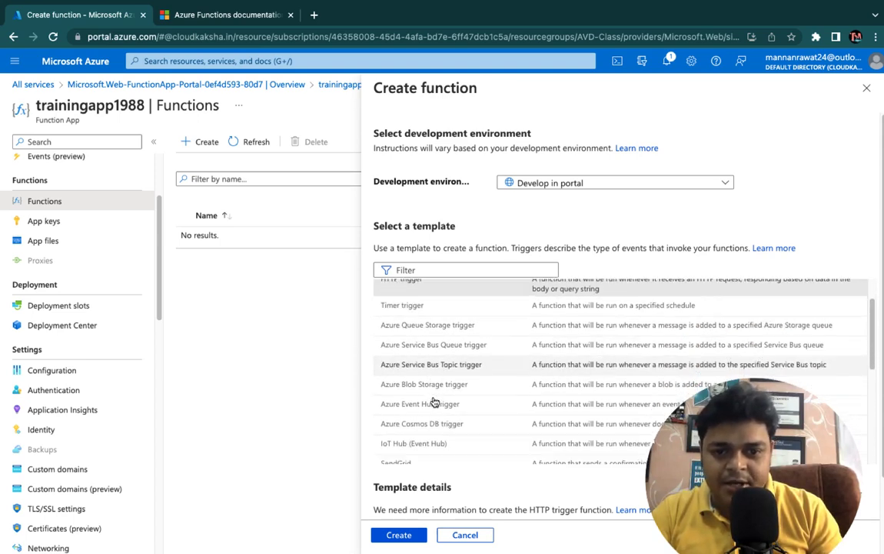
scroll(434, 400, "down", 5)
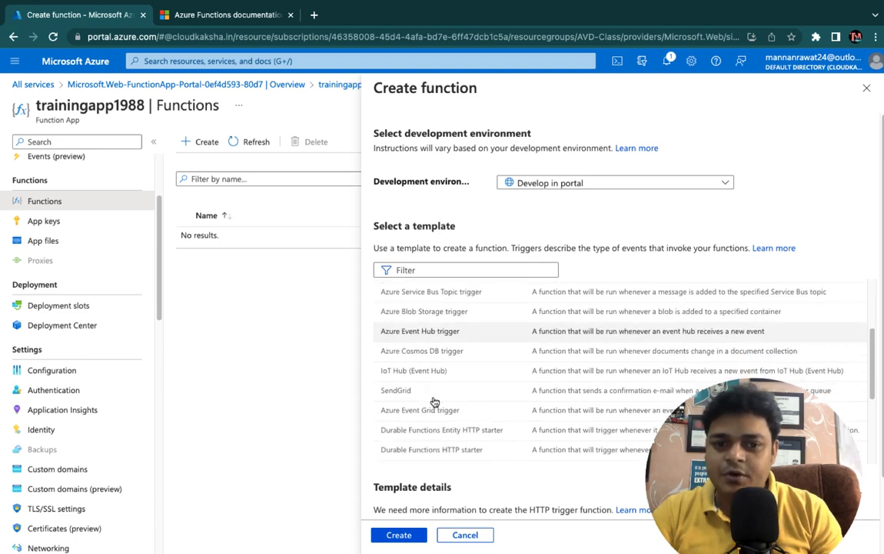
scroll(435, 400, "down", 2)
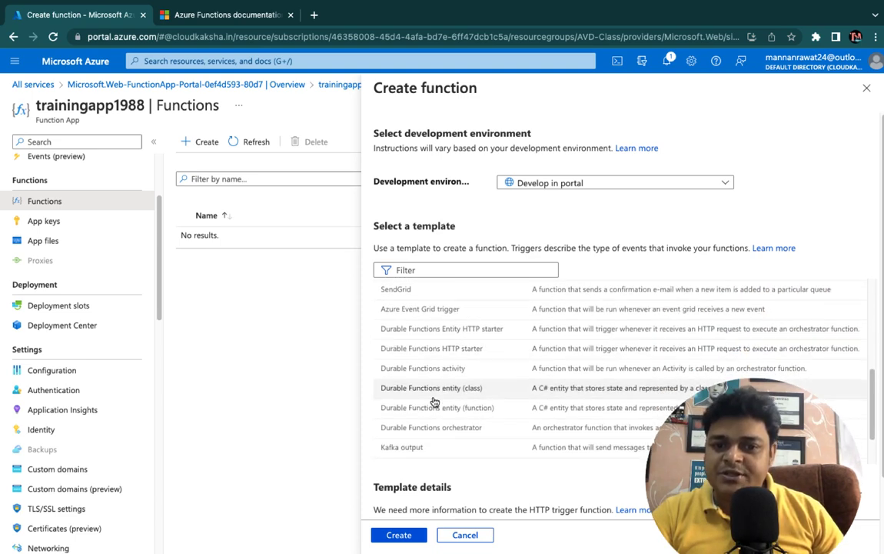
scroll(434, 400, "down", 3)
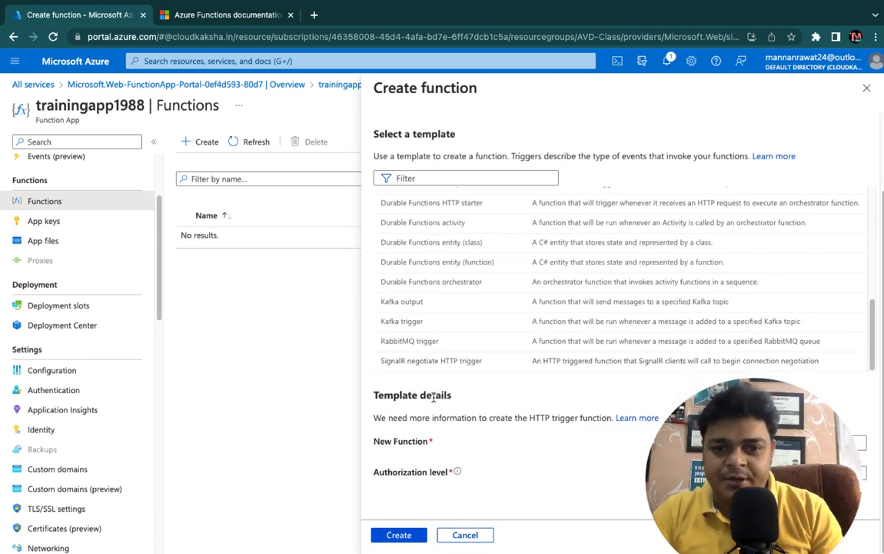
scroll(434, 396, "up", 5)
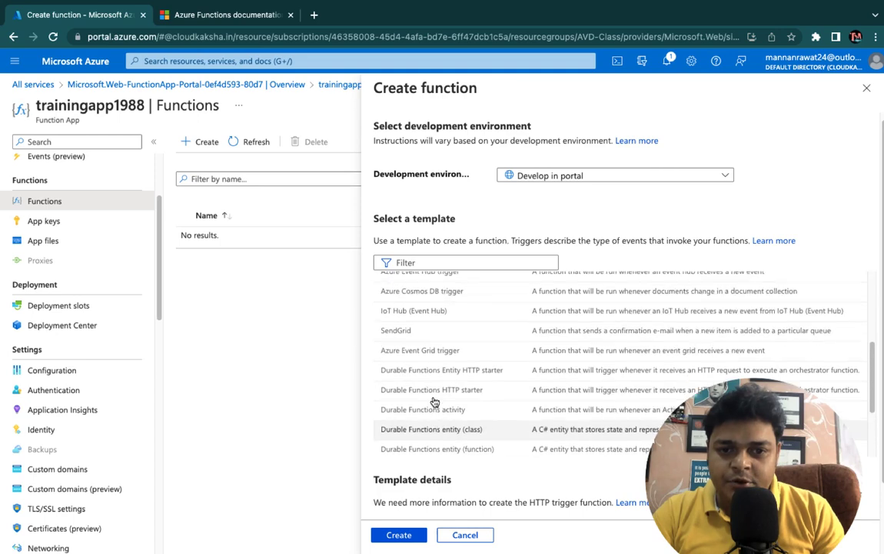
scroll(433, 392, "up", 3)
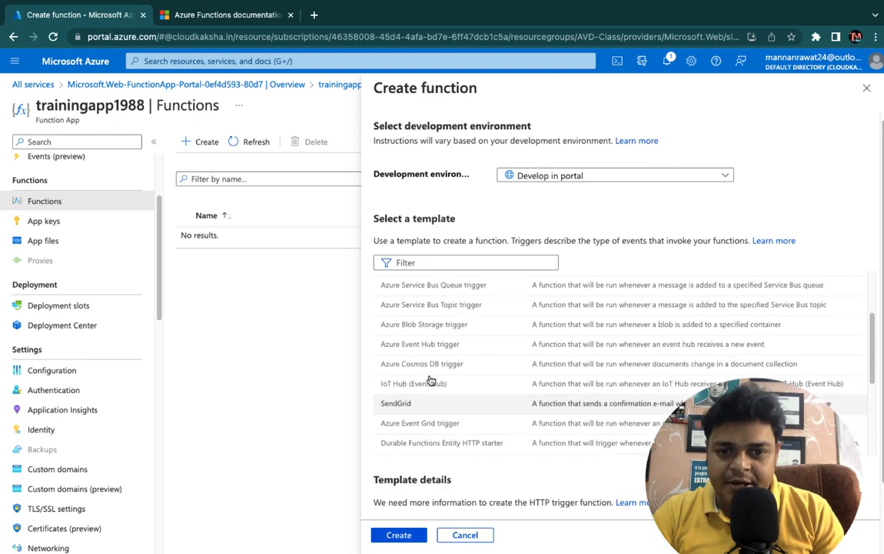
Create a function from the Azure Blob Storage trigger template with default details and review its overview page
left_click(424, 326)
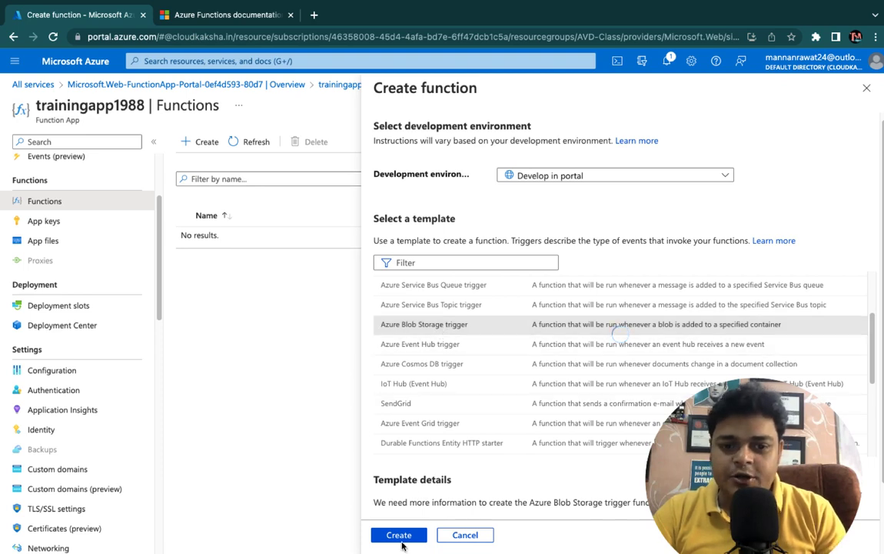
left_click(399, 535)
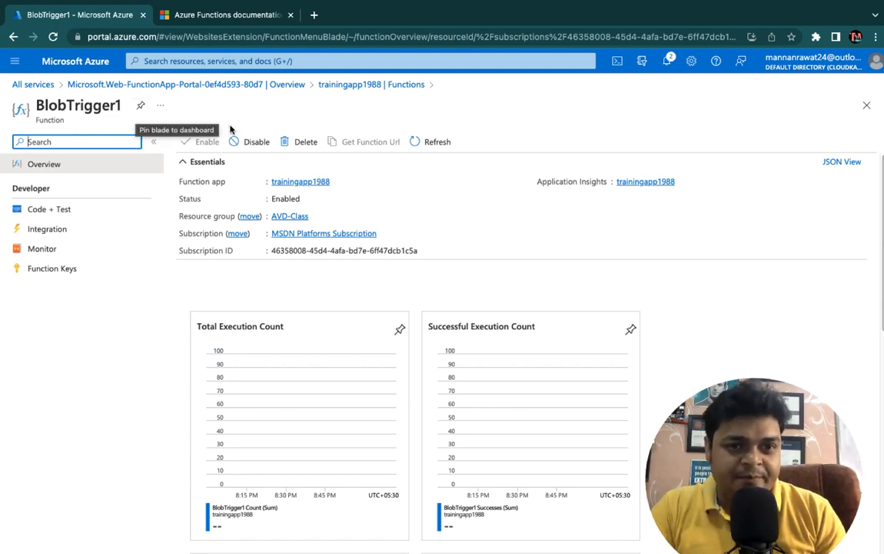
scroll(247, 329, "down", 3)
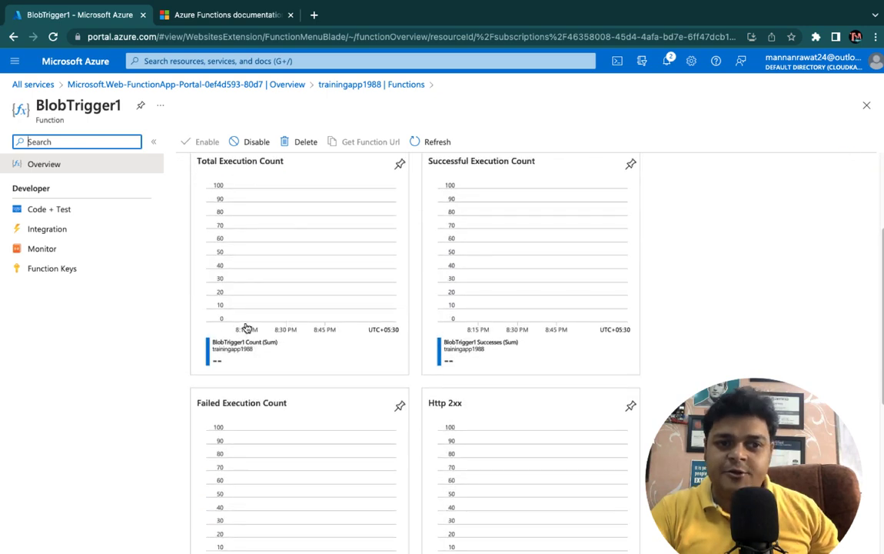
scroll(247, 330, "up", 3)
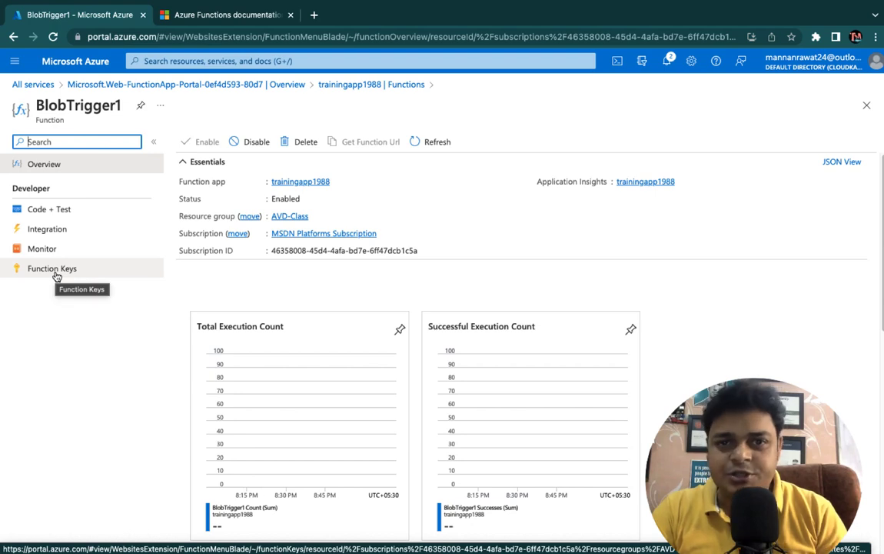
Open the blob trigger function's Code + Test view and make its logs area taller
left_click(53, 210)
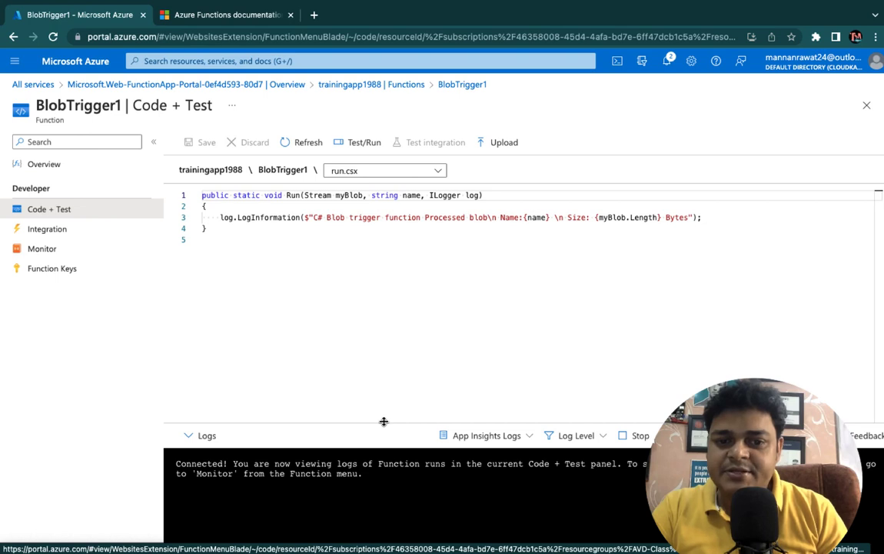
left_click_drag(384, 421, 375, 334)
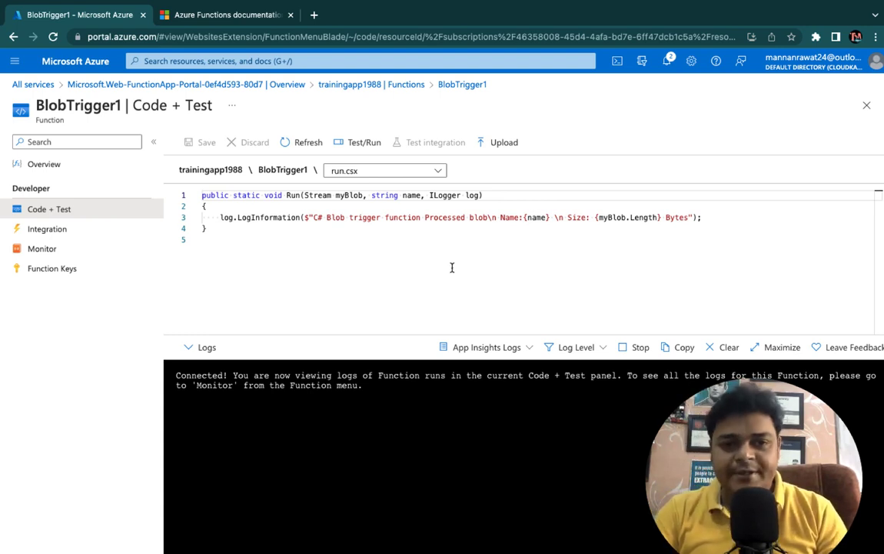
Display the blob trigger function's function.json file in the code editor and inspect its bindings
left_click(435, 174)
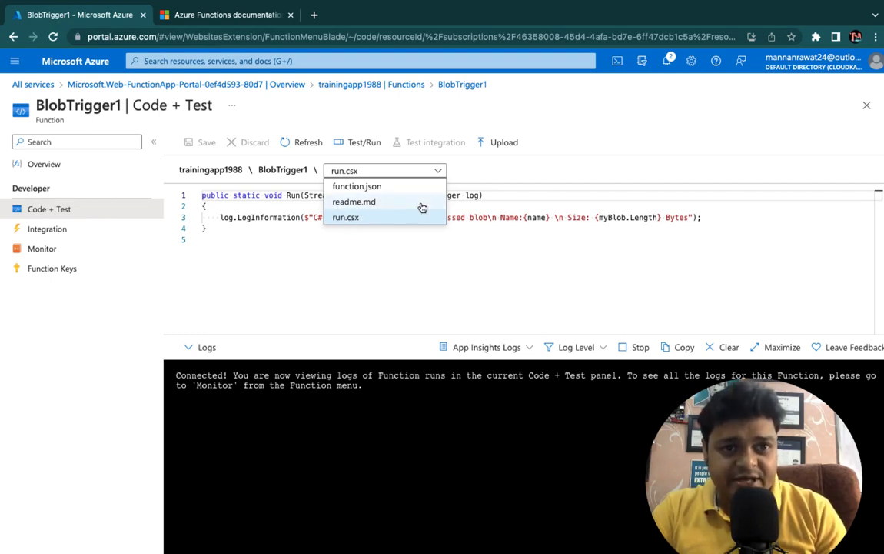
left_click(374, 187)
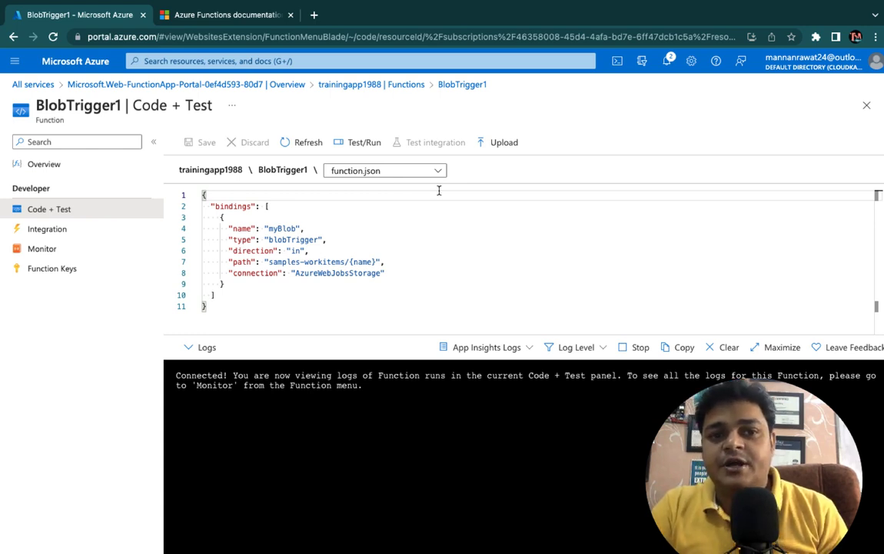
left_click(435, 171)
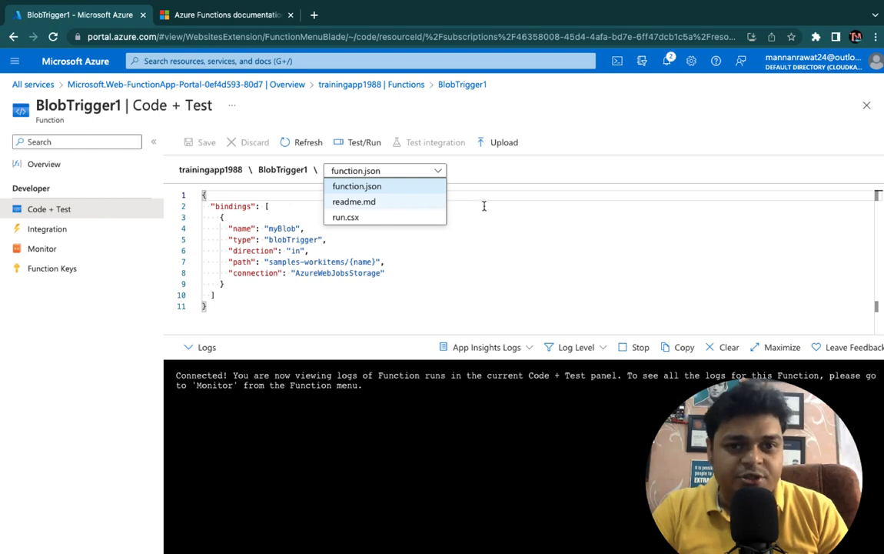
left_click(426, 185)
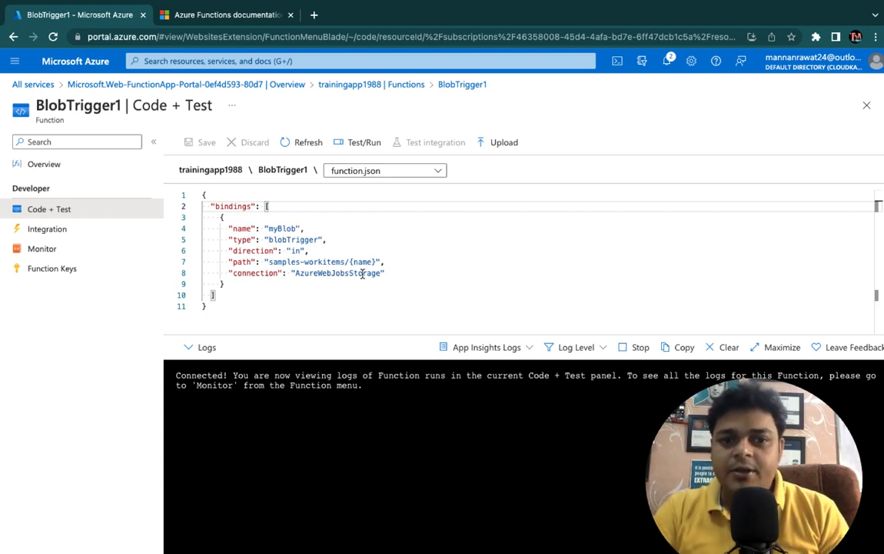
Change the blob trigger binding's name in function.json to myBlob1988 and save the file
key("Down")
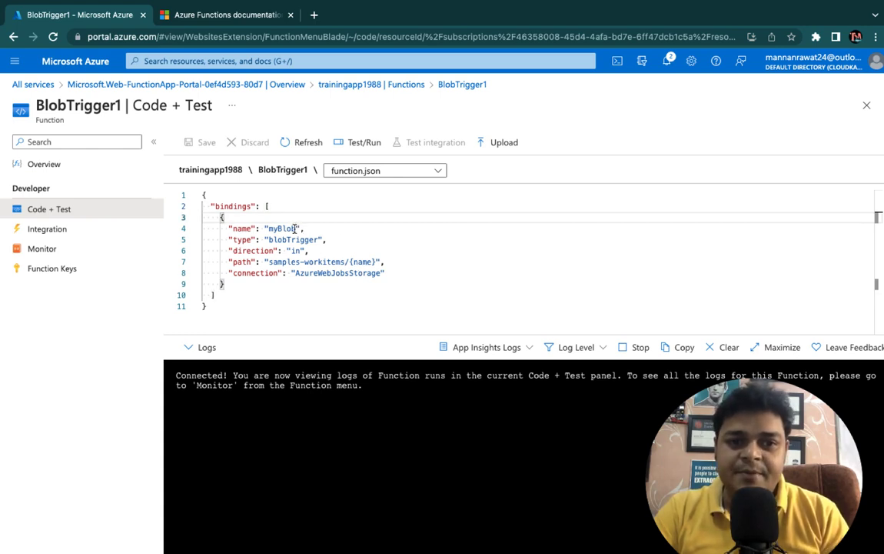
double_click(286, 229)
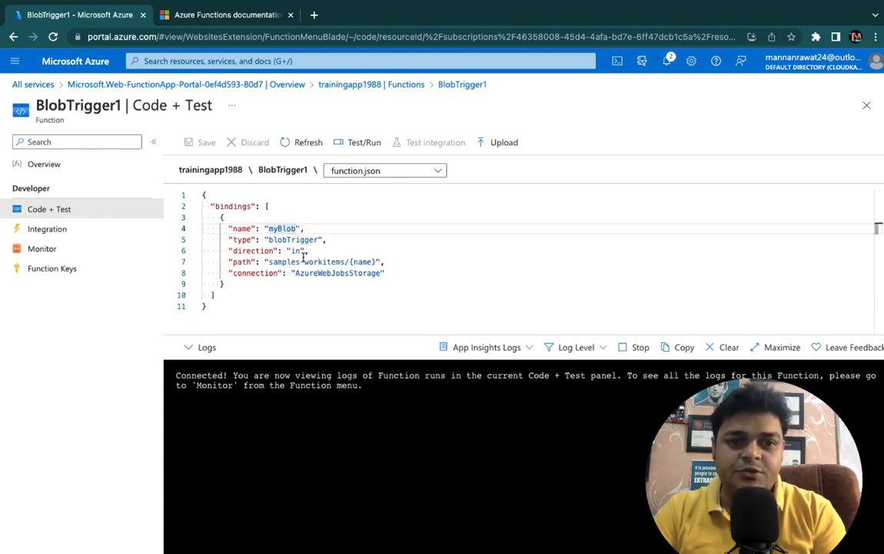
type("myBlob1988")
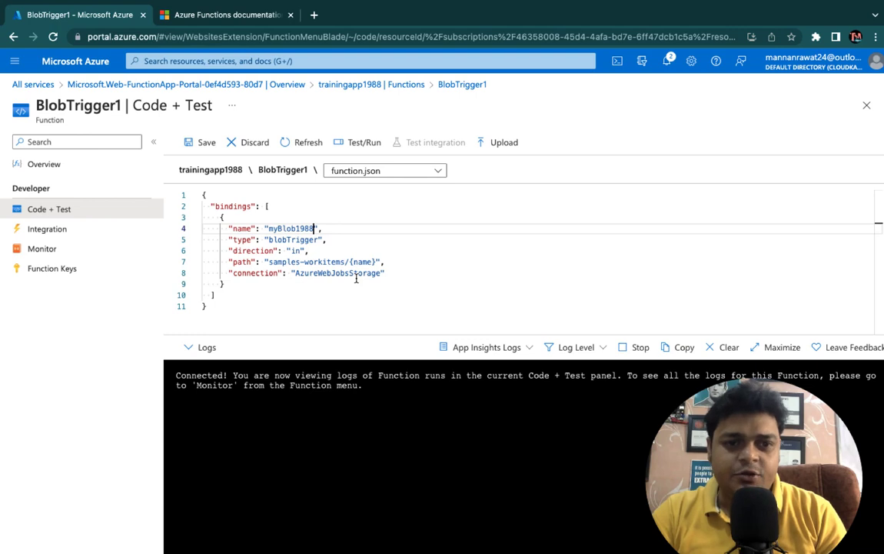
left_click(204, 144)
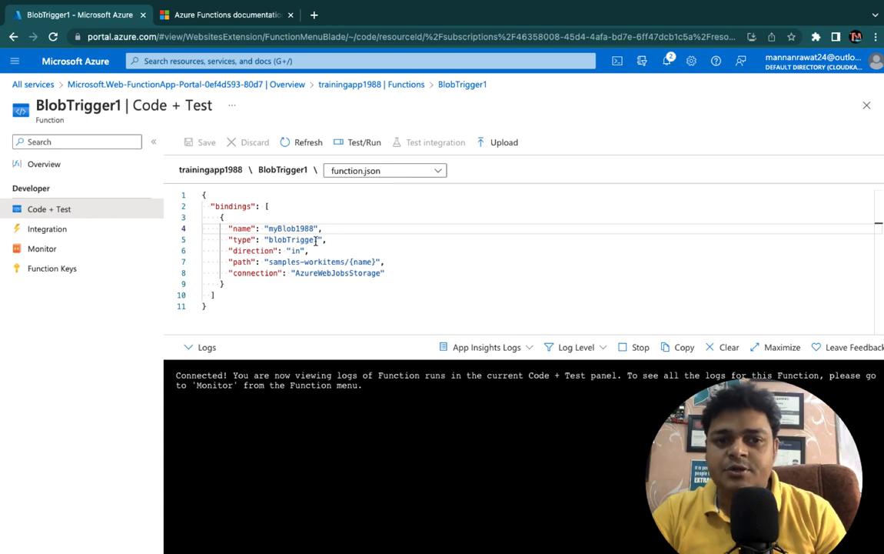
Test-run the blob trigger function with the master host key and the default body samples-workitems/workitem.txt
left_click(360, 144)
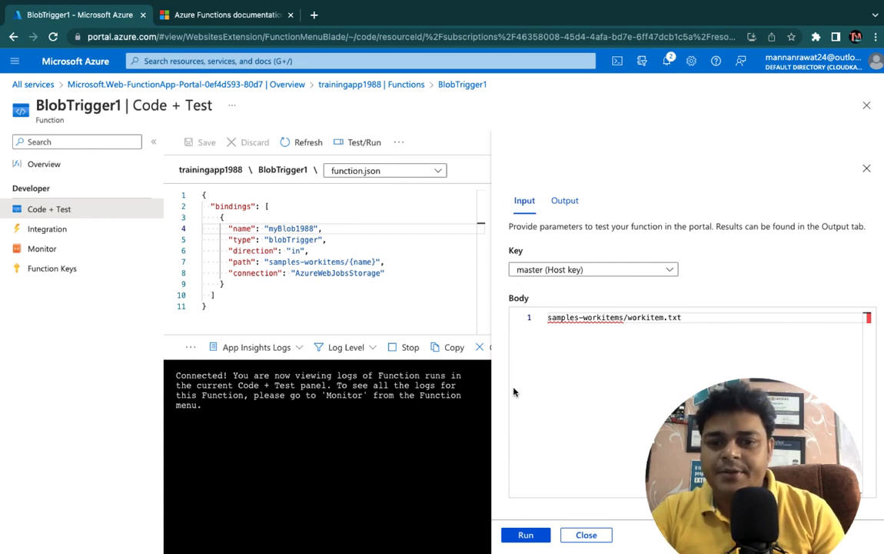
left_click(523, 535)
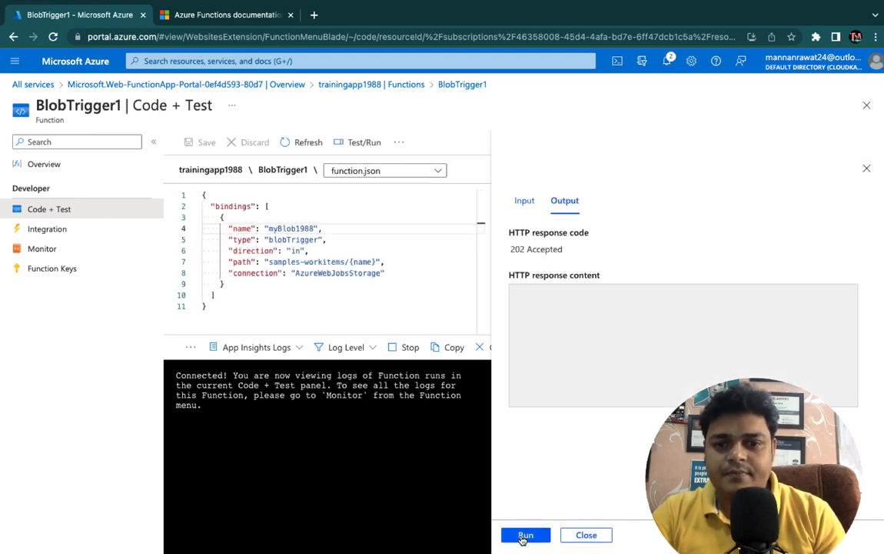
left_click(523, 538)
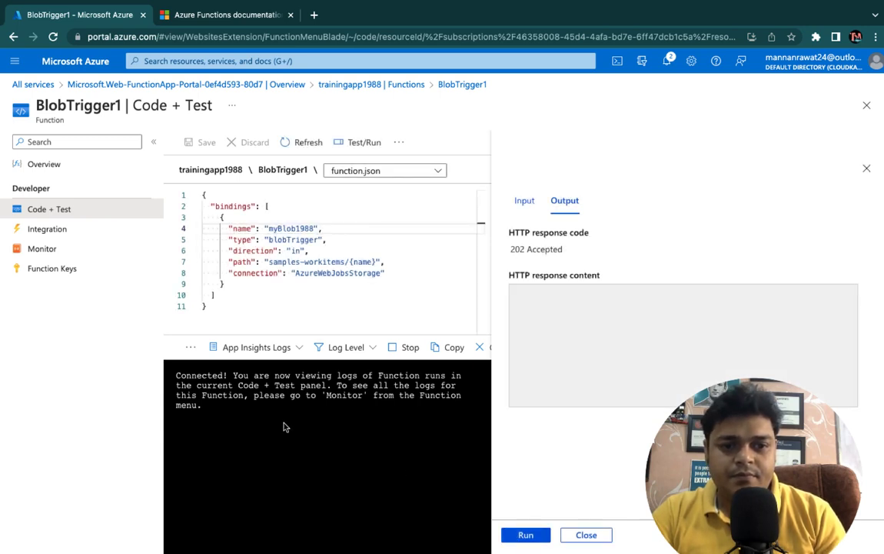
left_click(526, 537)
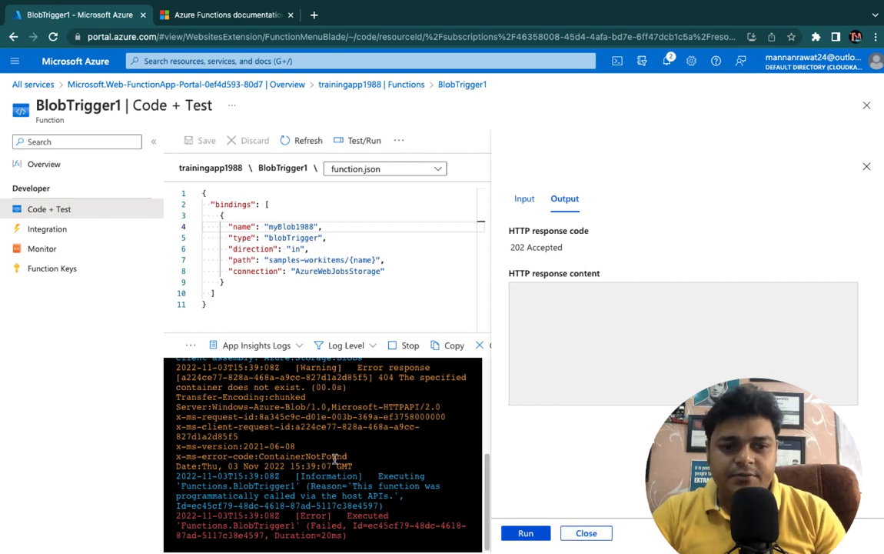
Review the test run's log entries, make the logs area taller and close the test pane
scroll(334, 459, "up", 10)
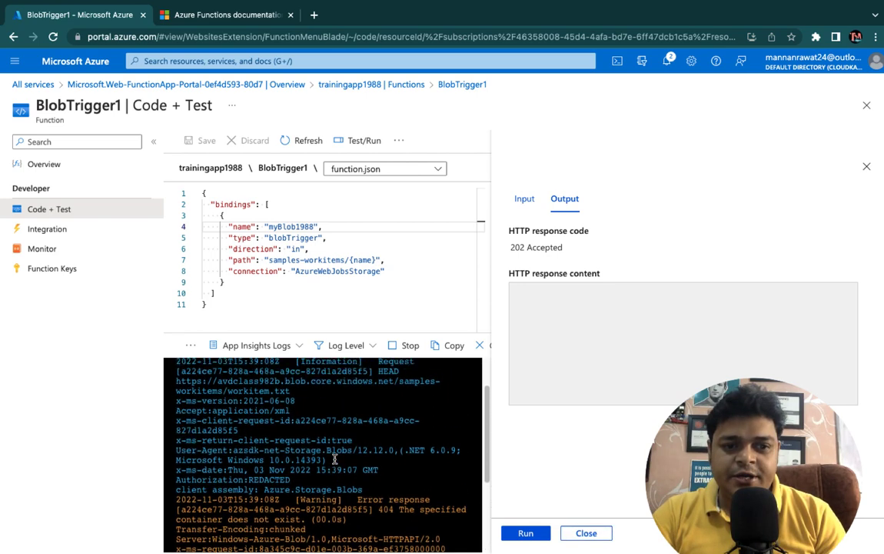
scroll(335, 462, "down", 10)
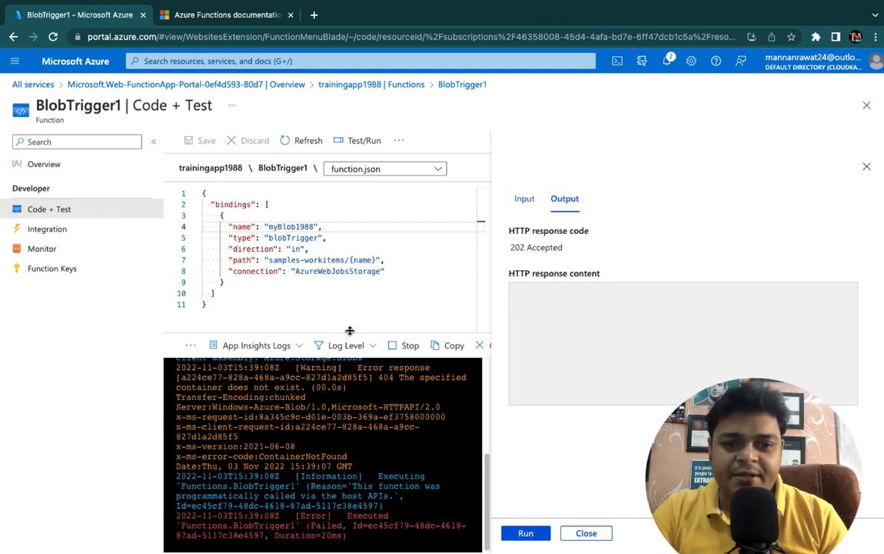
left_click_drag(345, 285, 344, 288)
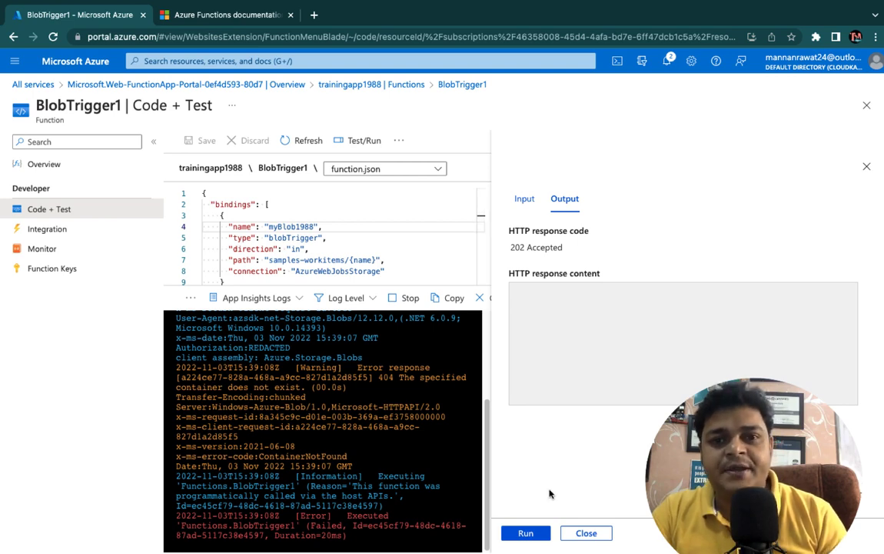
left_click(592, 532)
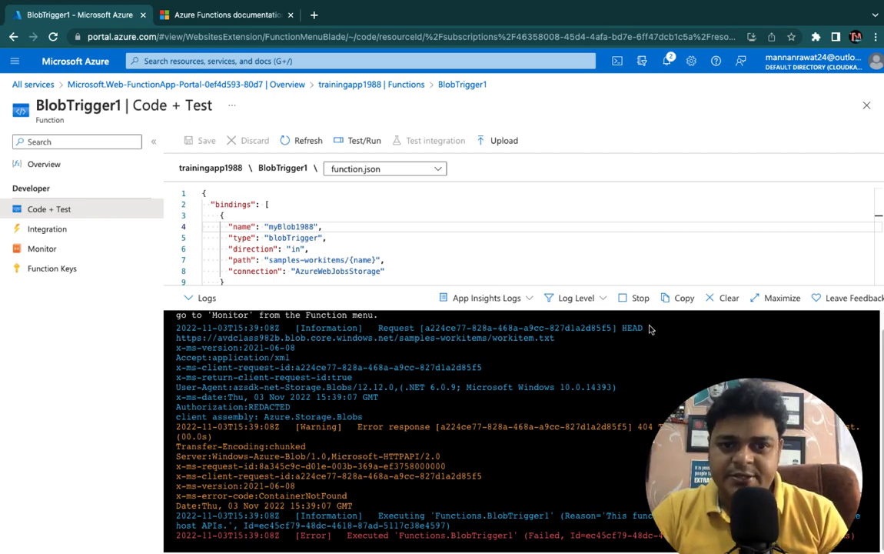
key("ctrl+Left")
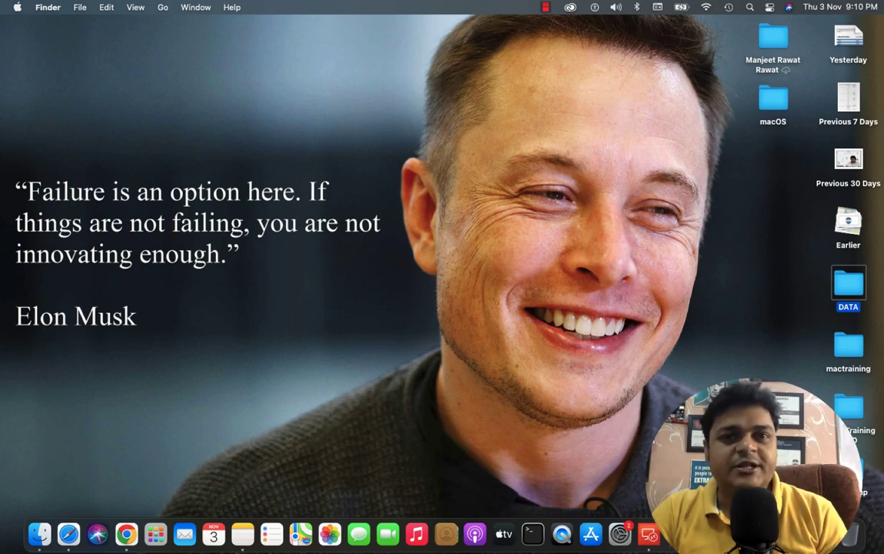
right_click(732, 533)
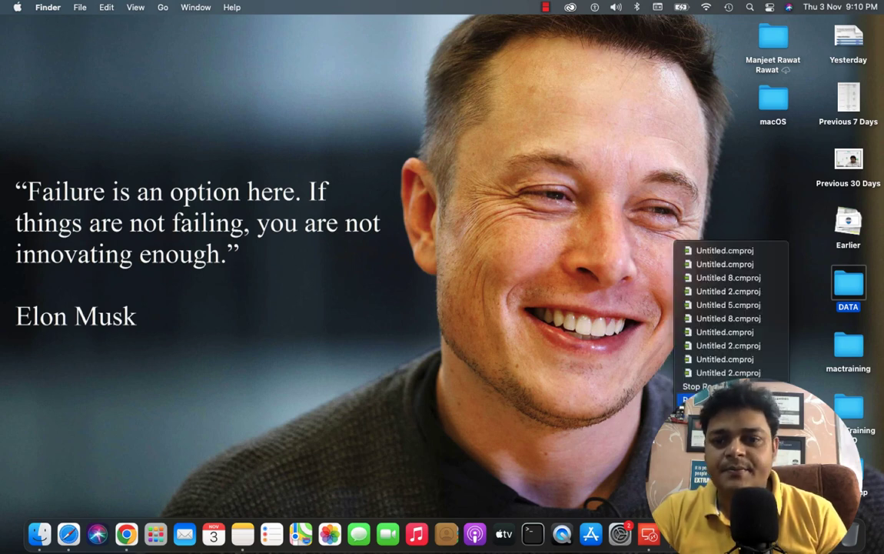